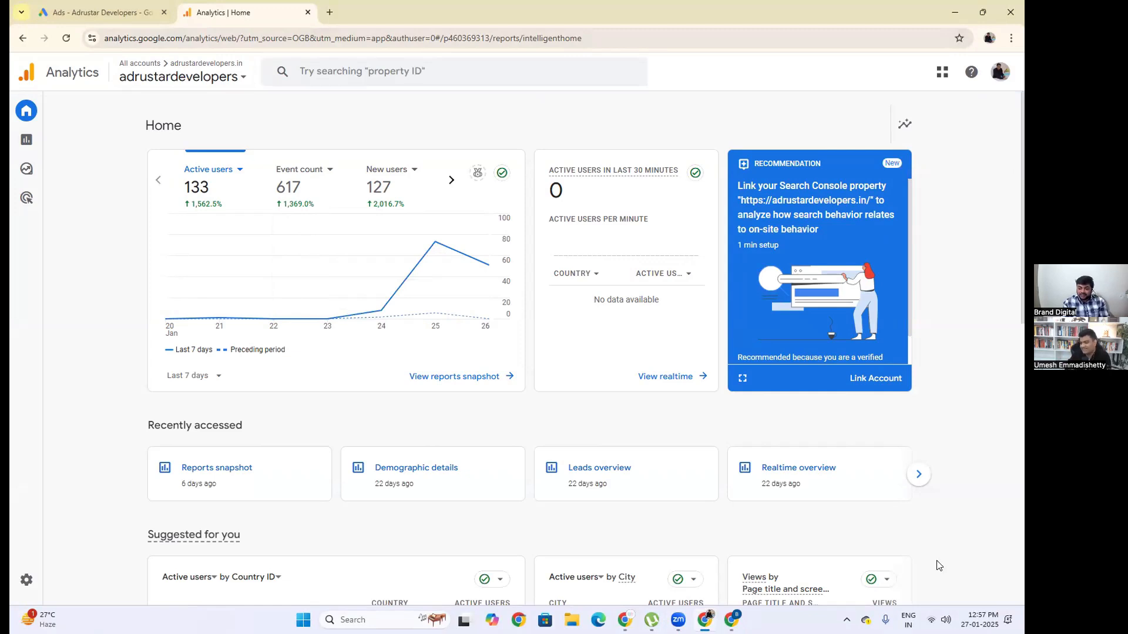
Examine the suggested Analytics cards for active users by country and city and views by page title.
scroll(944, 360, "down", 6)
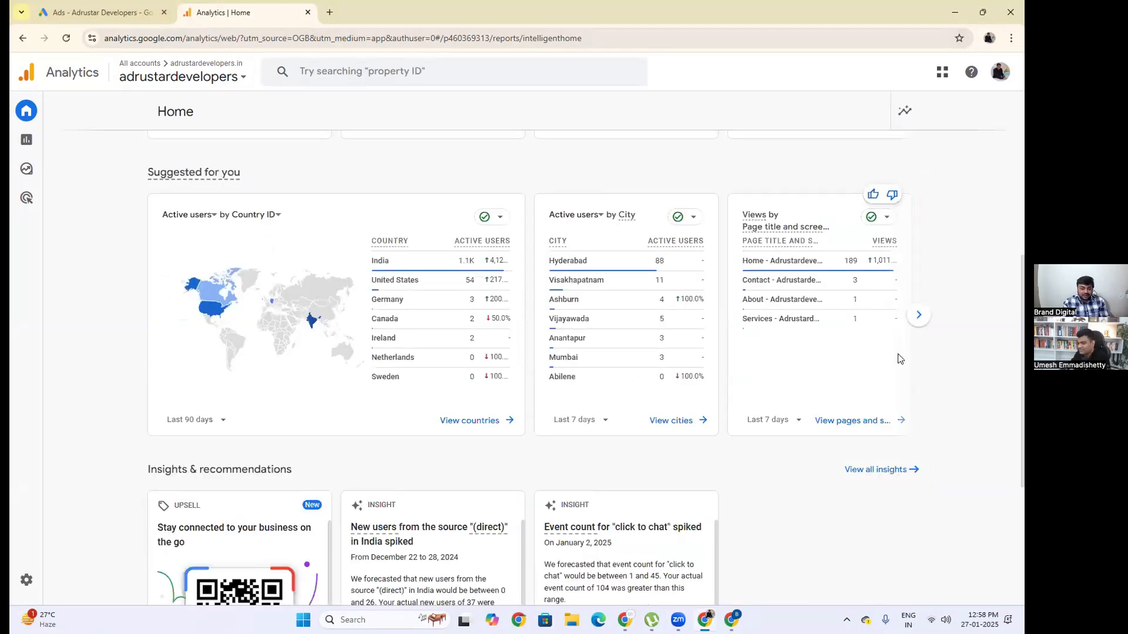
mouse_move(671, 359)
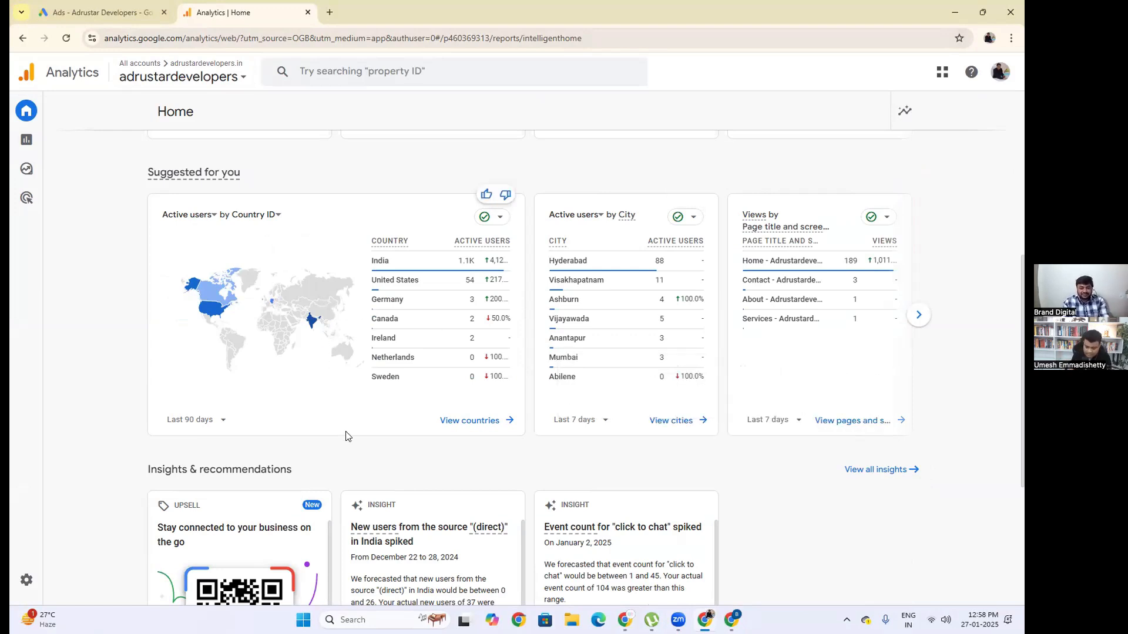
Switch to Google Ads and start a new campaign without a goal's guidance, reaching the campaign type choices.
left_click(114, 16)
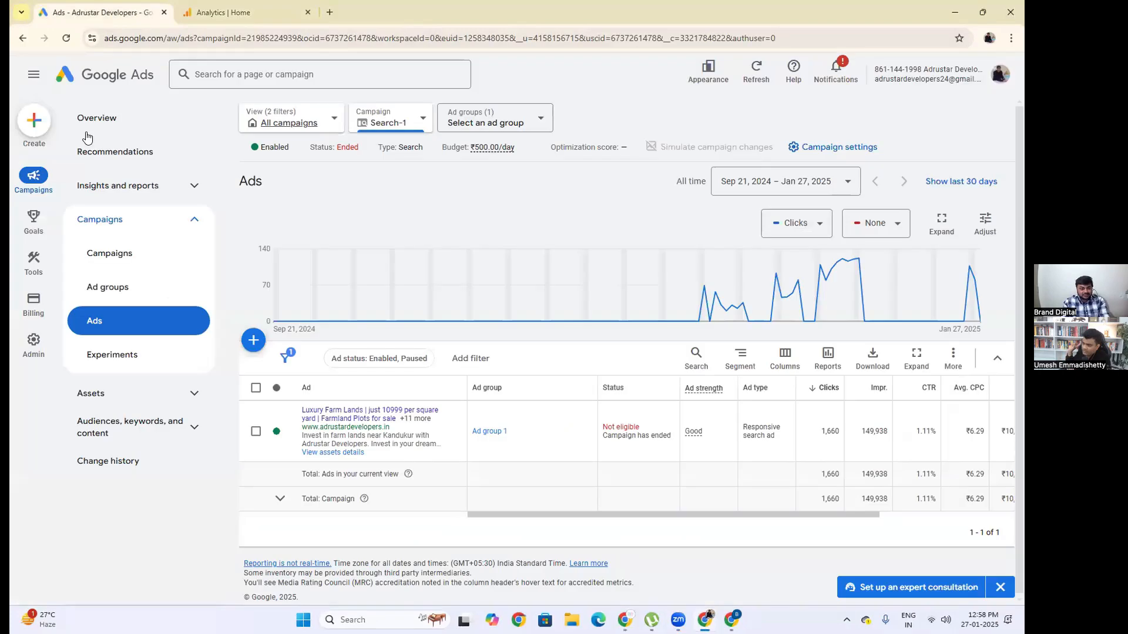
left_click(35, 133)
left_click(50, 124)
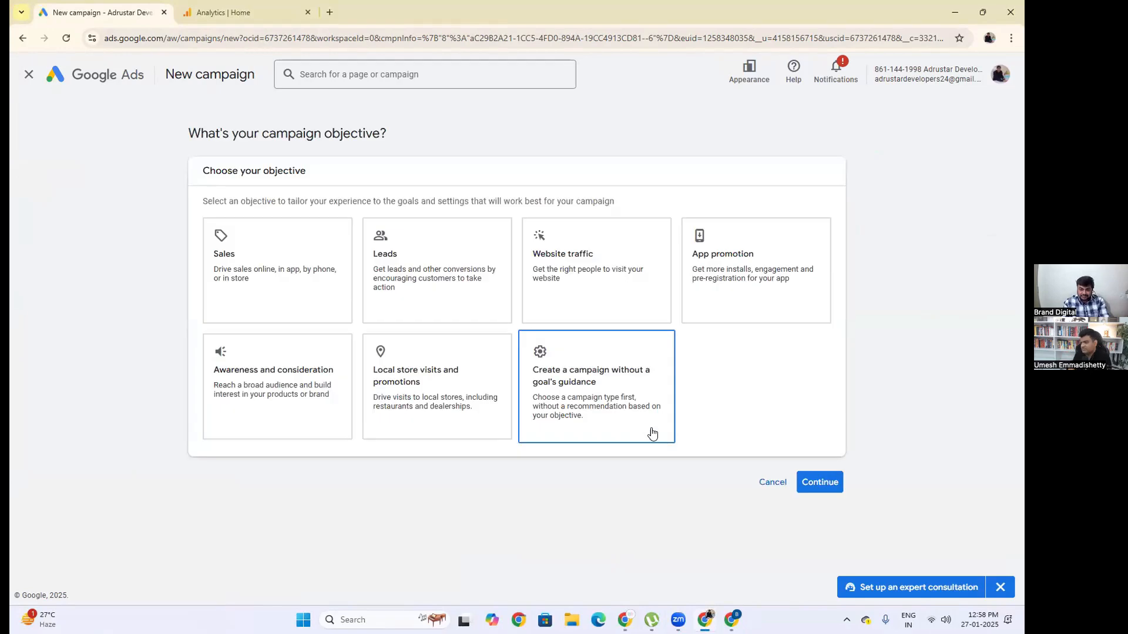
left_click(646, 417)
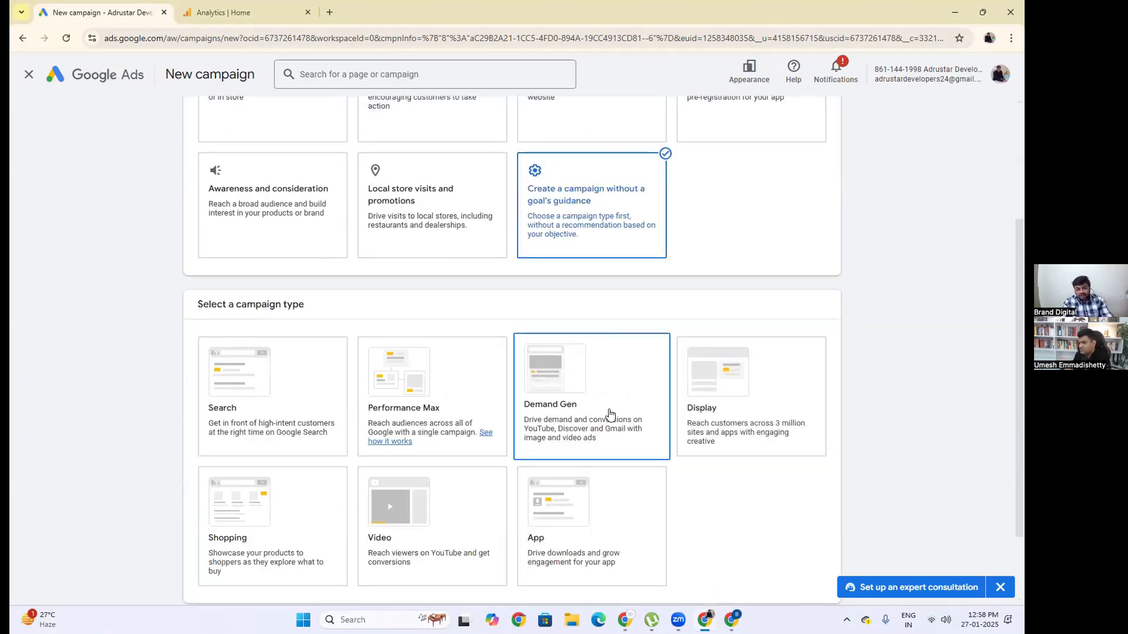
scroll(743, 487, "down", 2)
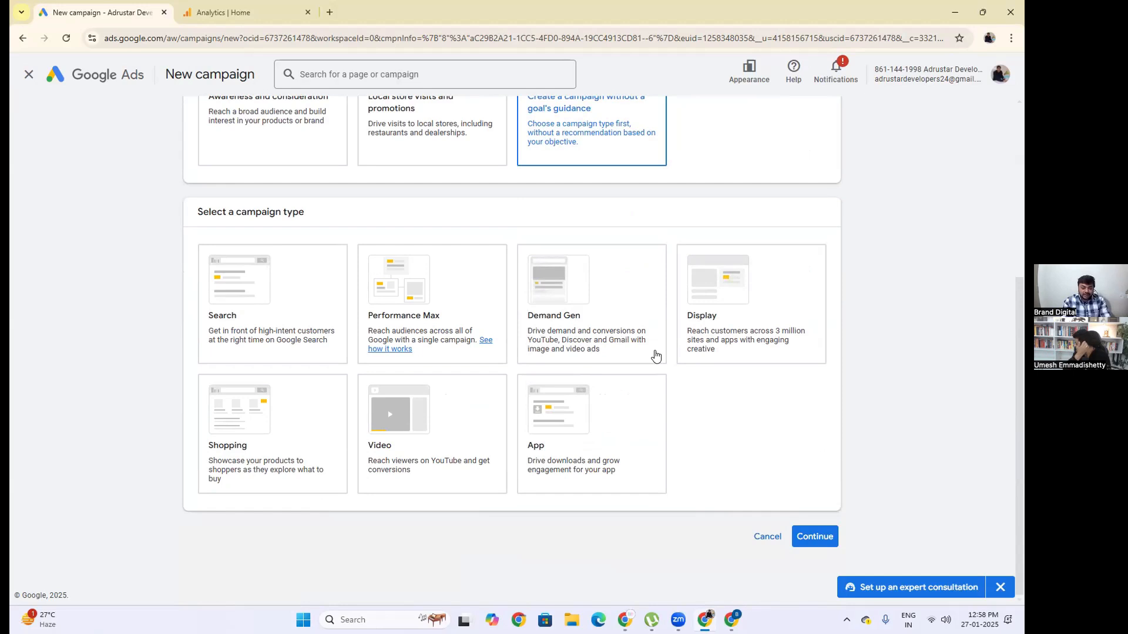
Switch back to Analytics and examine the active users by country over the last 90 days.
left_click(259, 16)
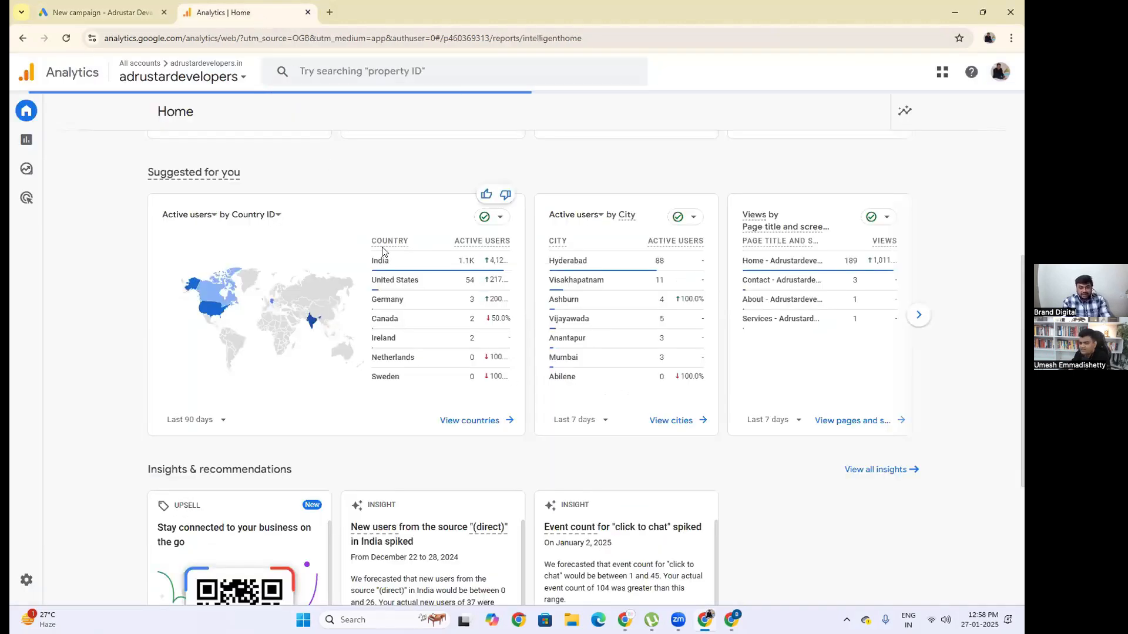
mouse_move(470, 349)
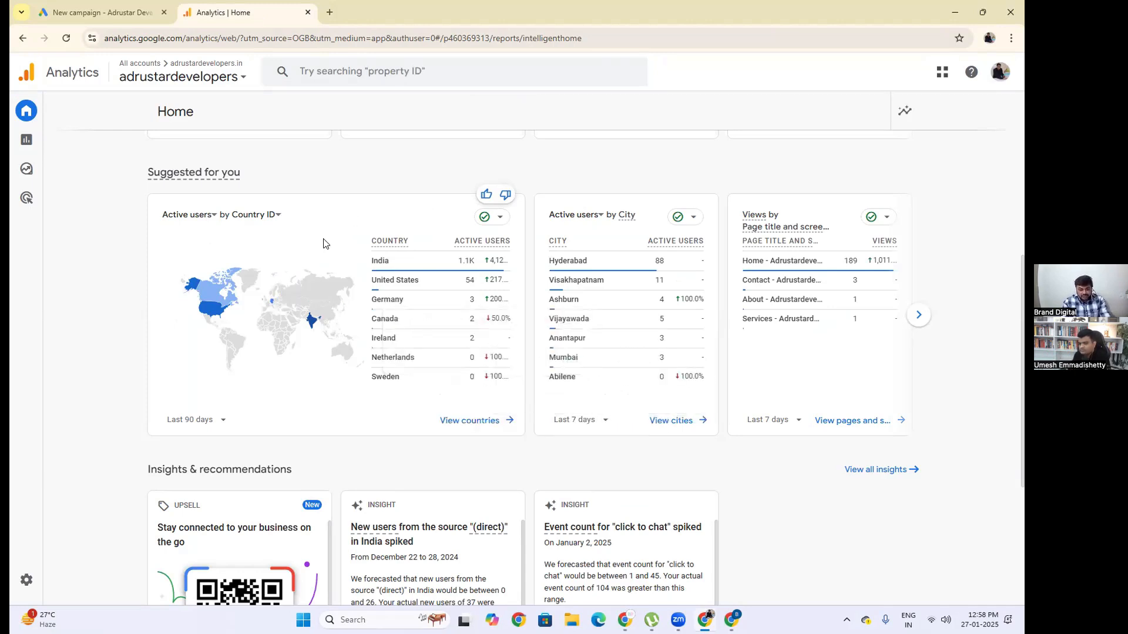
left_click(90, 14)
key("ctrl+Tab")
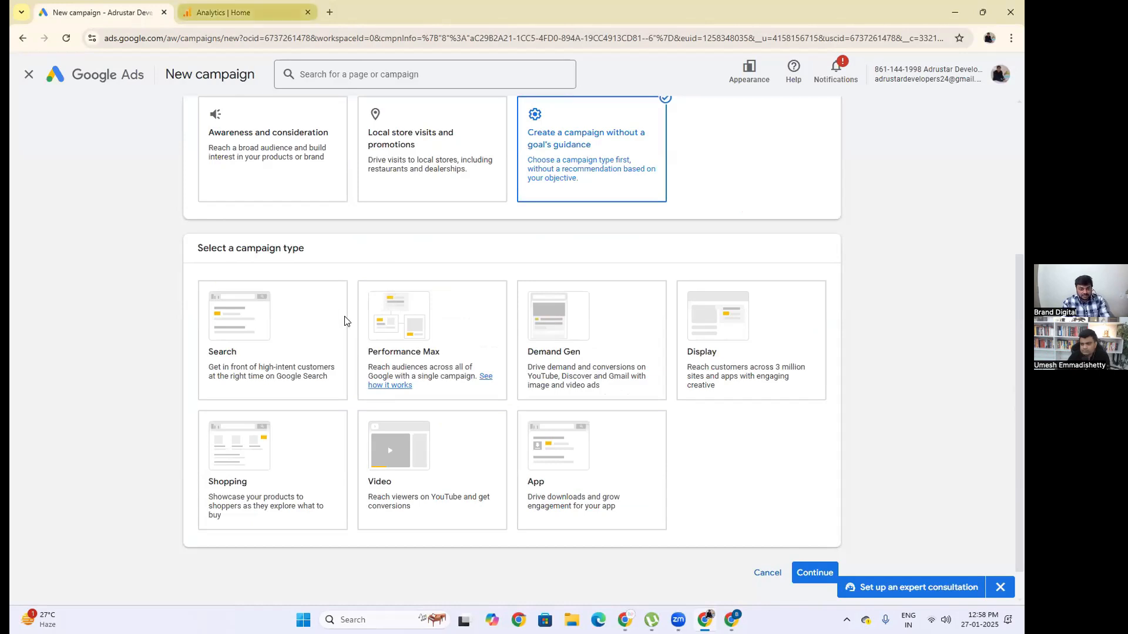
mouse_move(505, 274)
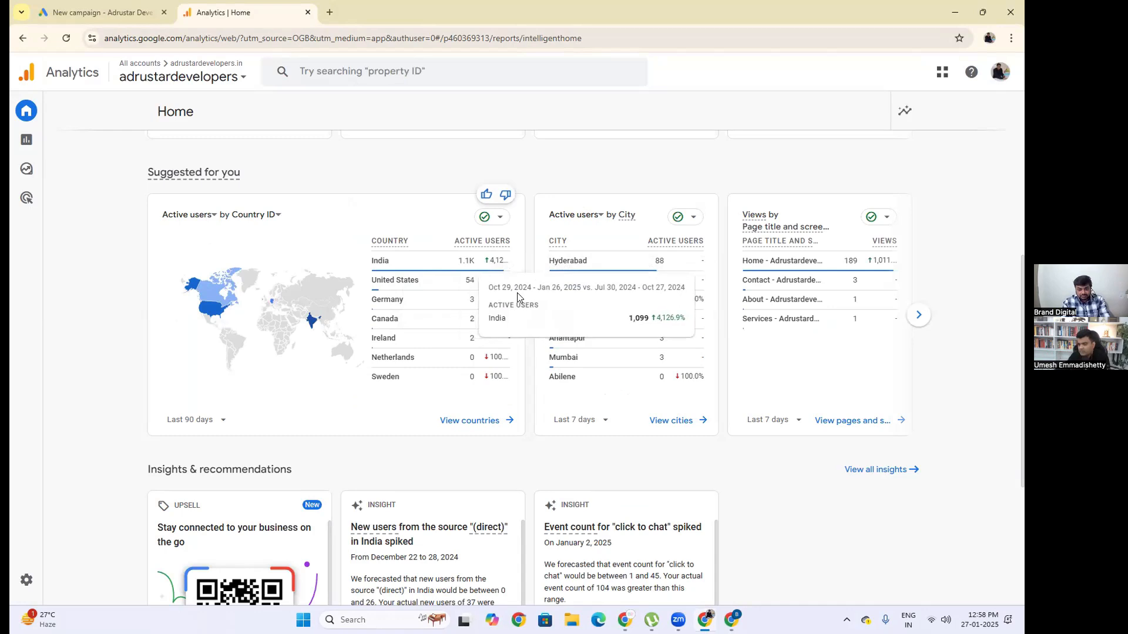
mouse_move(409, 300)
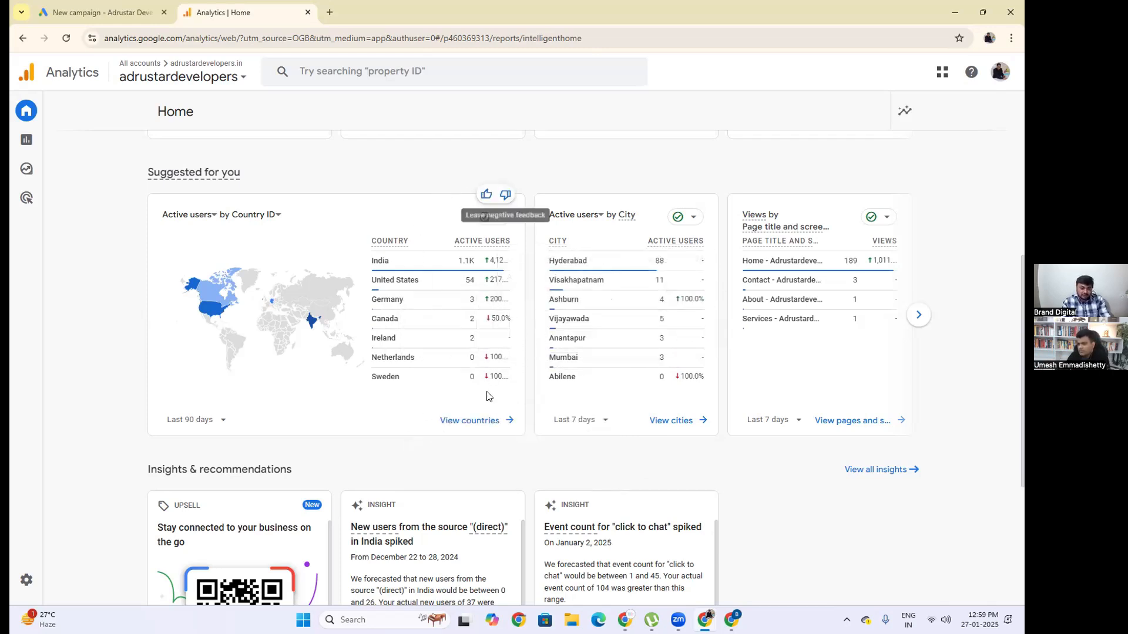
Find ADRUSTAR DEVELOPERS Pvt Ltd through Google in a new browser tab and open its website, adrustardevelopers.in.
left_click(330, 12)
left_click(382, 238)
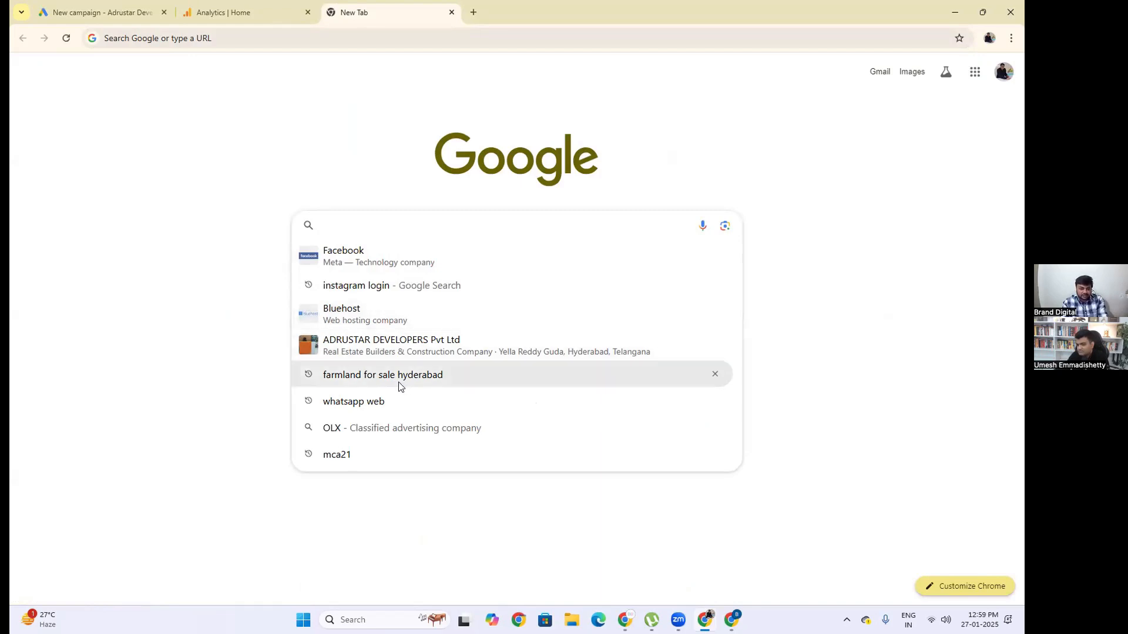
left_click(390, 349)
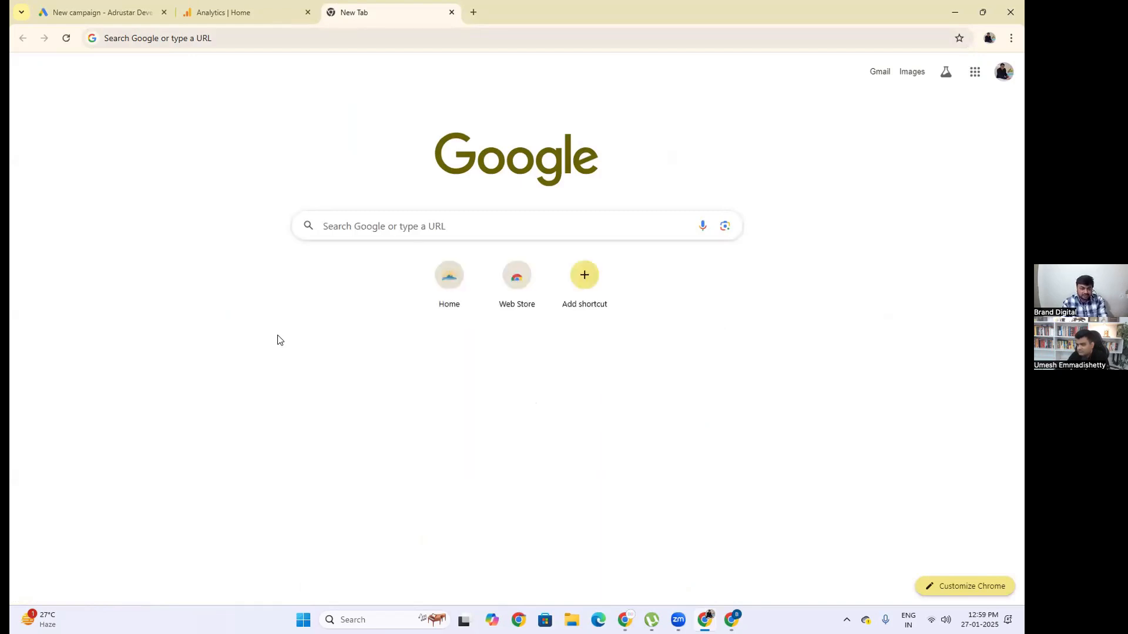
left_click(261, 197)
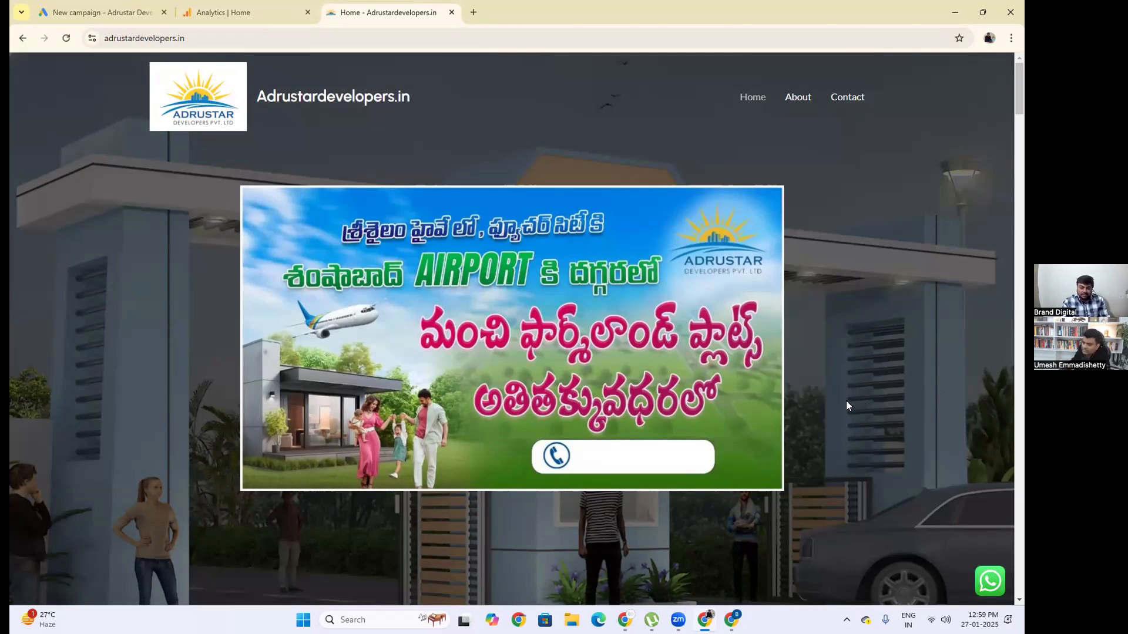
Review the website's home page, including the hero banner, farm land offers, project teaser video and amenities section.
scroll(846, 402, "down", 6)
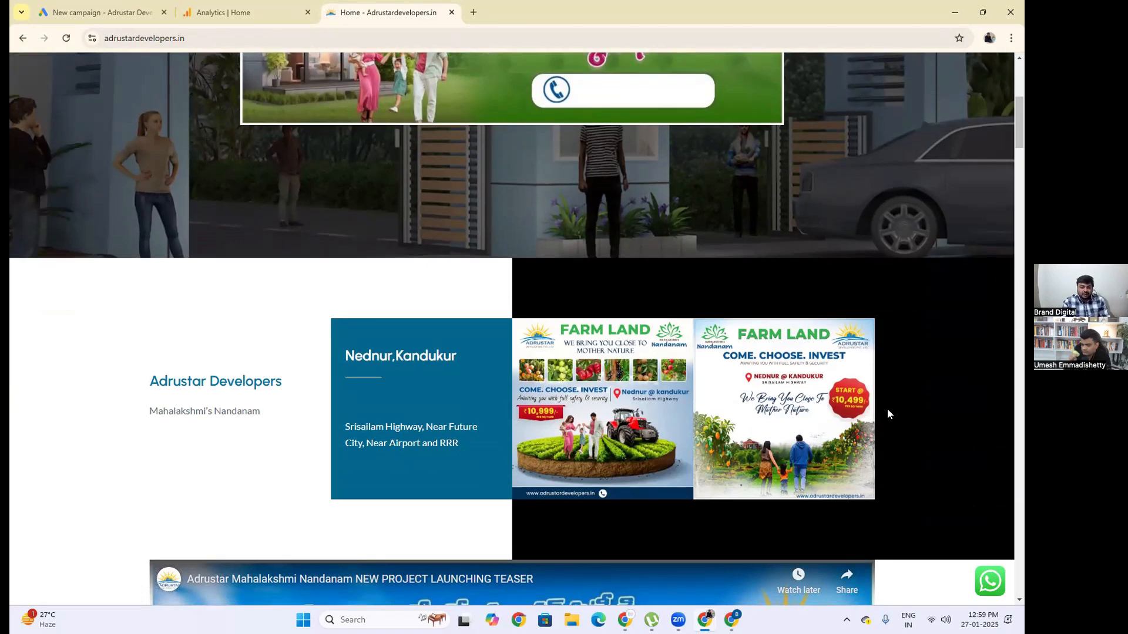
scroll(886, 410, "down", 4)
scroll(885, 428, "down", 4)
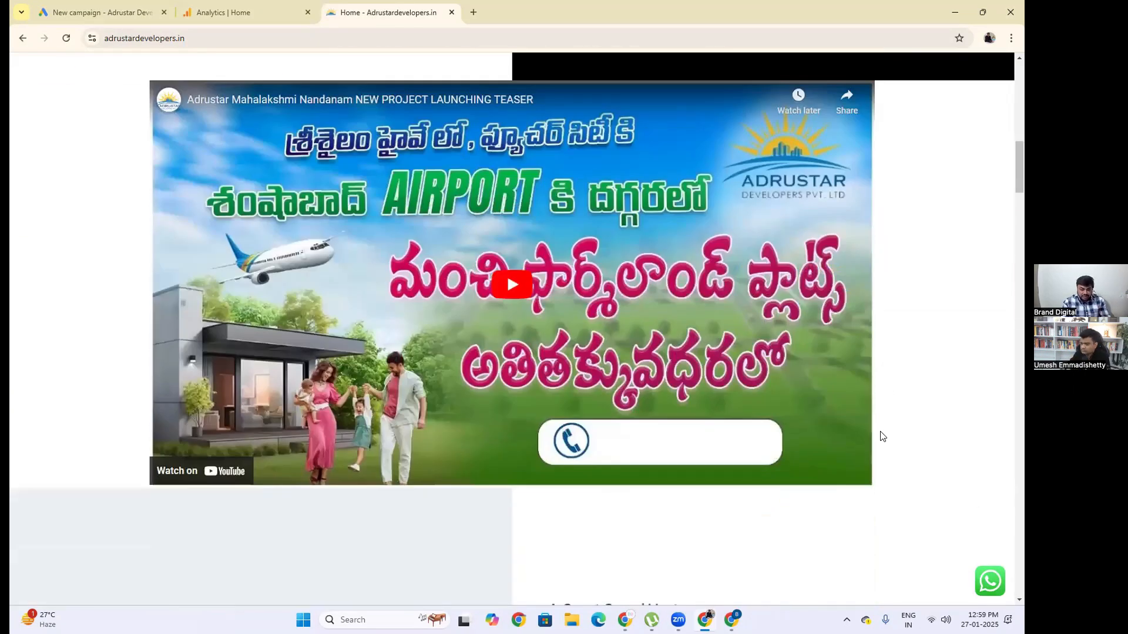
scroll(882, 435, "down", 7)
scroll(877, 434, "up", 1)
scroll(877, 434, "up", 9)
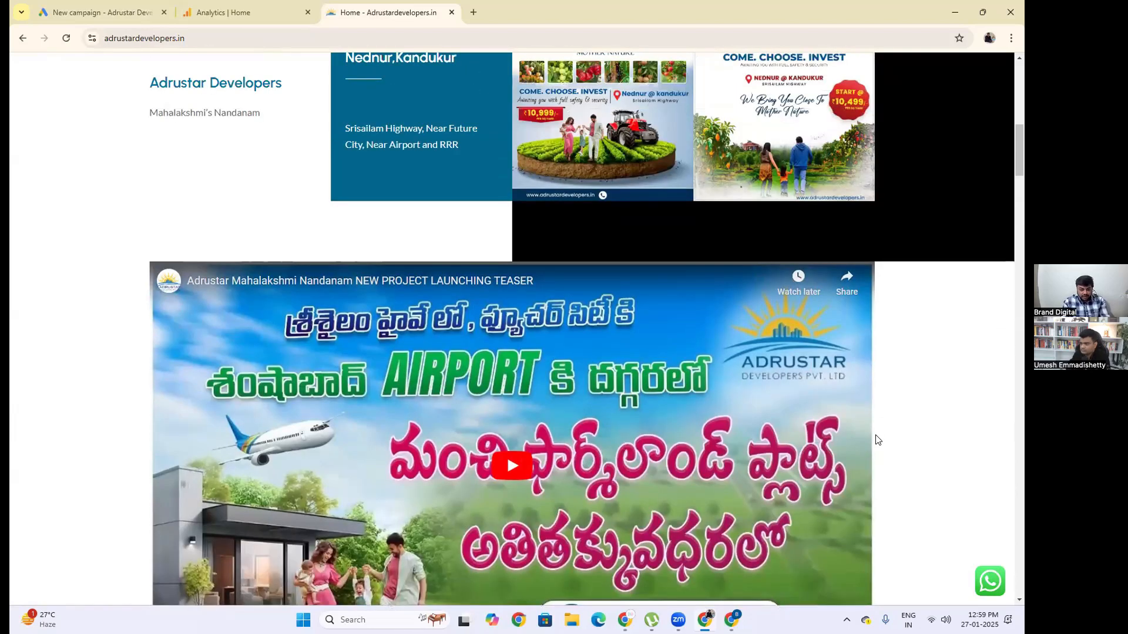
scroll(862, 429, "down", 3)
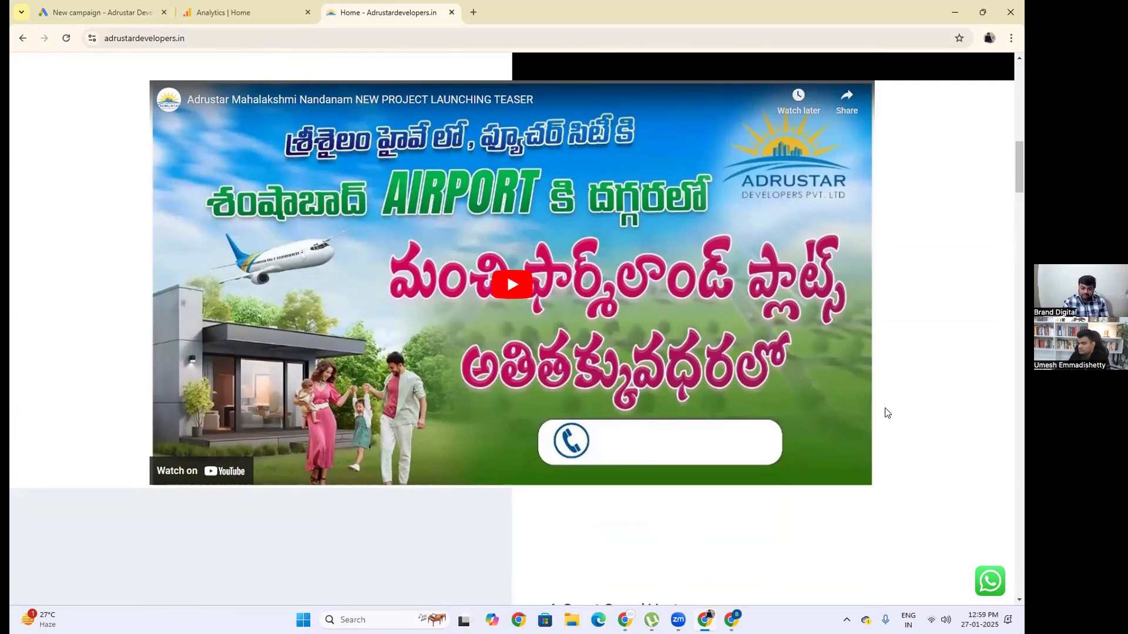
scroll(887, 413, "down", 10)
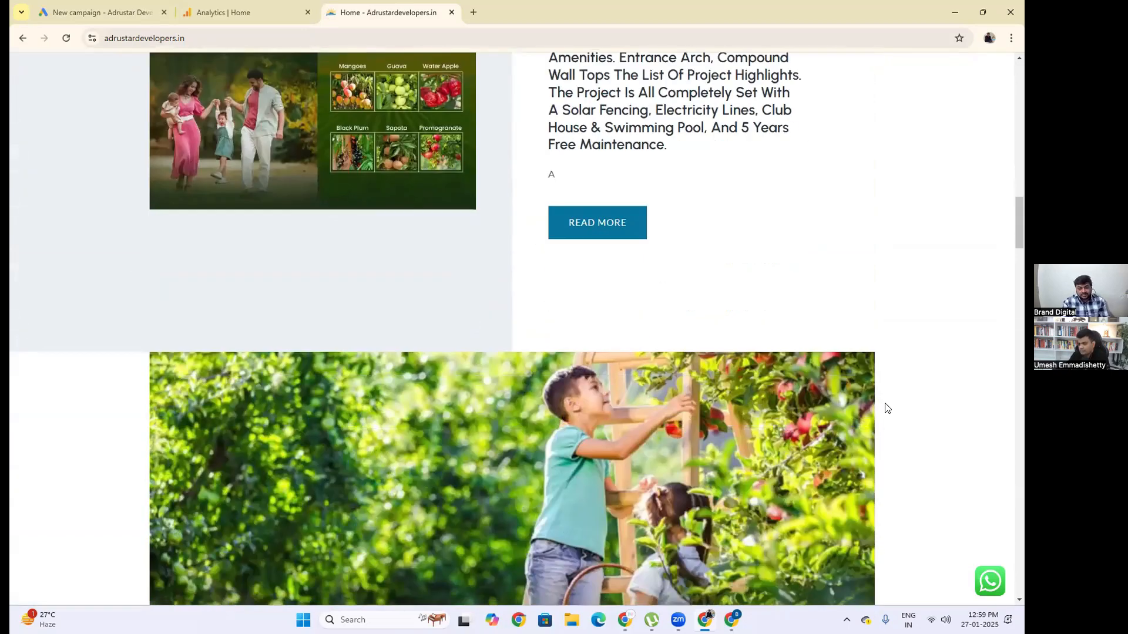
scroll(887, 411, "down", 4)
scroll(888, 426, "up", 13)
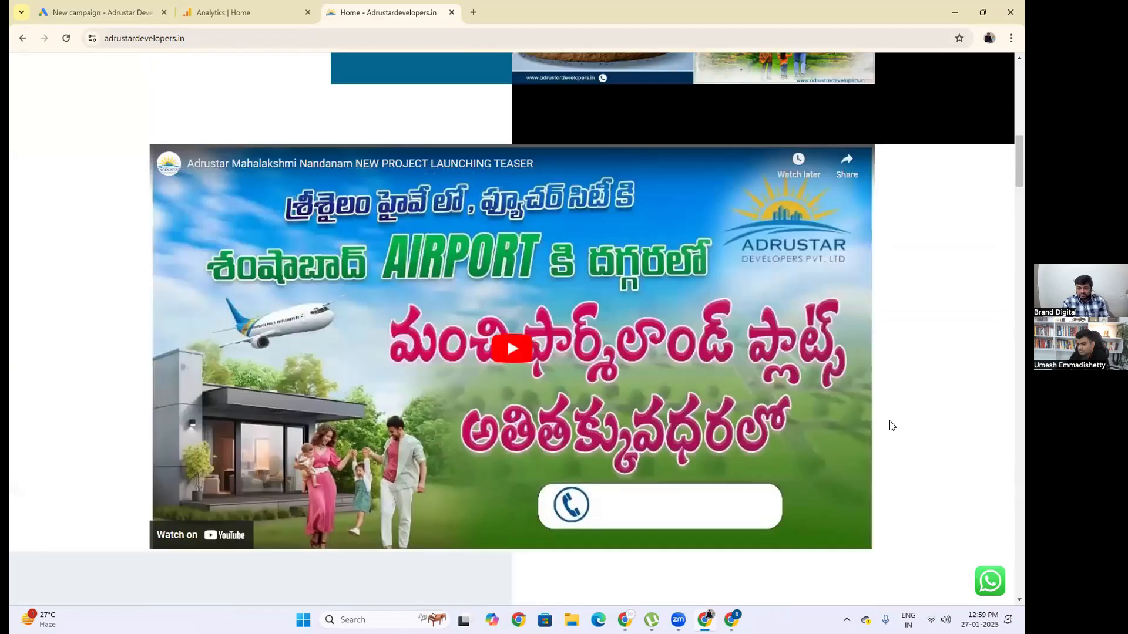
scroll(891, 422, "up", 9)
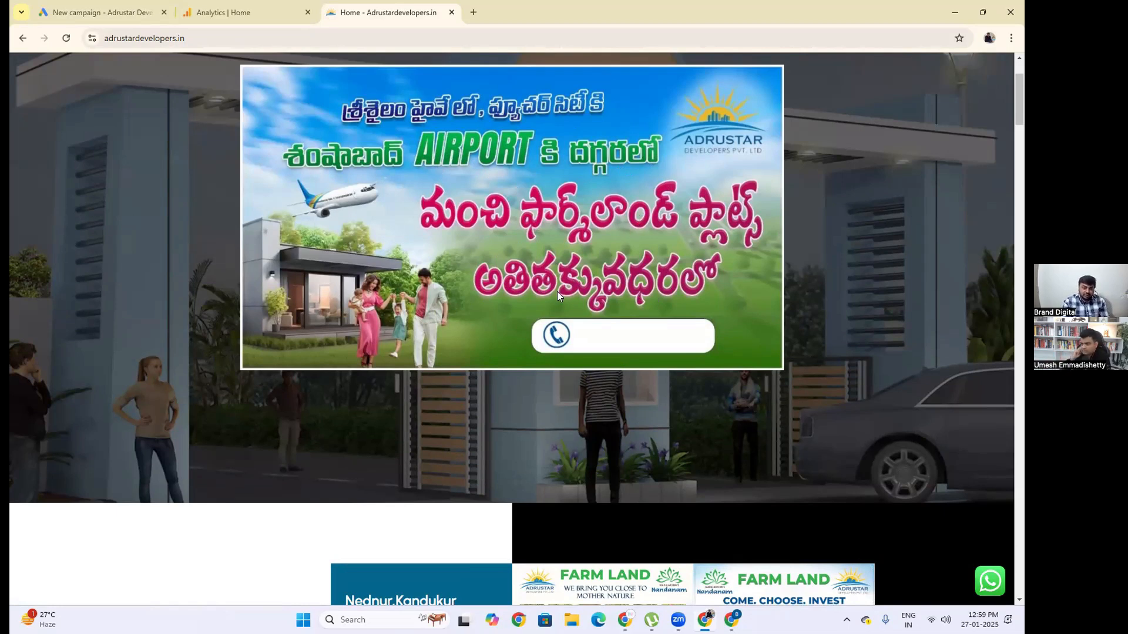
scroll(660, 282, "down", 1)
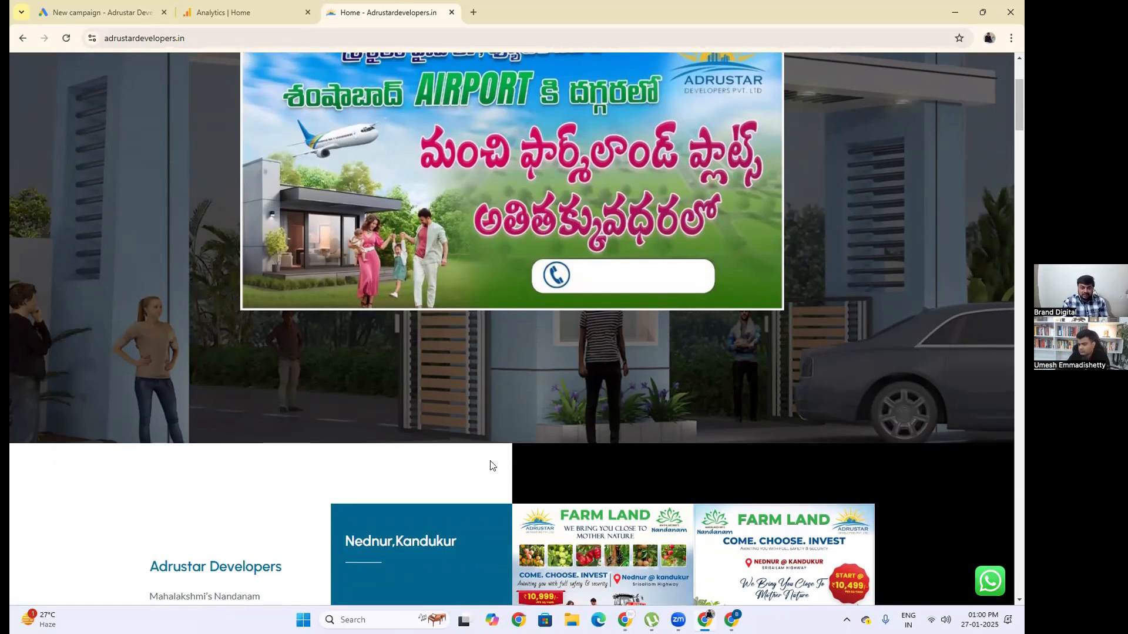
scroll(531, 460, "up", 2)
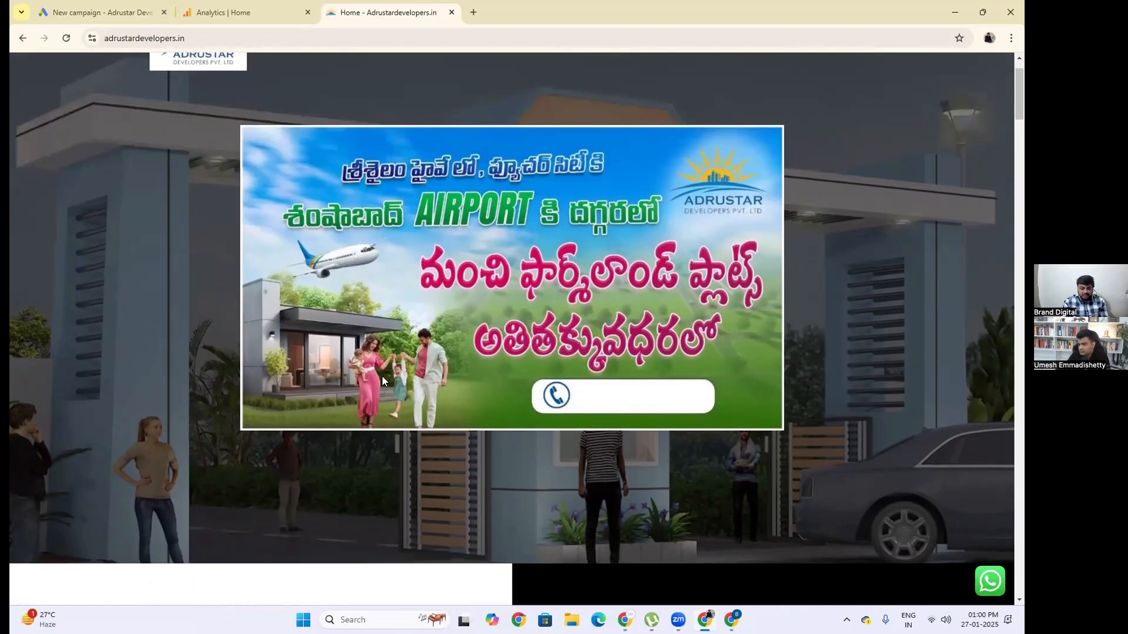
scroll(382, 387, "down", 5)
scroll(600, 414, "down", 1)
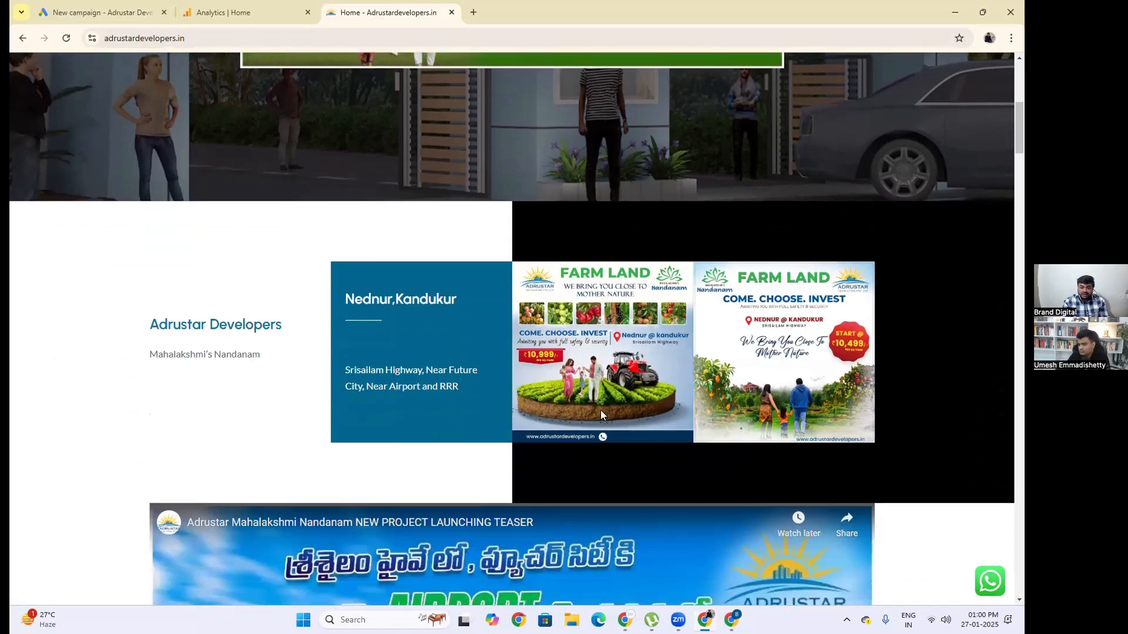
scroll(480, 337, "down", 7)
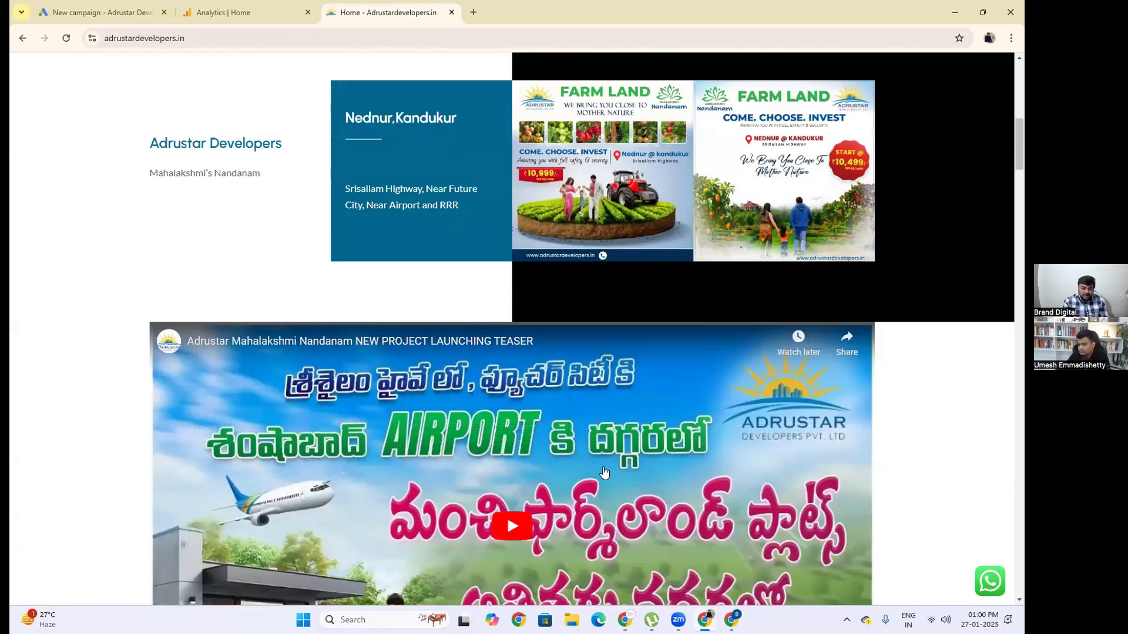
scroll(480, 338, "down", 2)
Return to Analytics, compare active users by country and city, and open the detailed cities report.
left_click(251, 12)
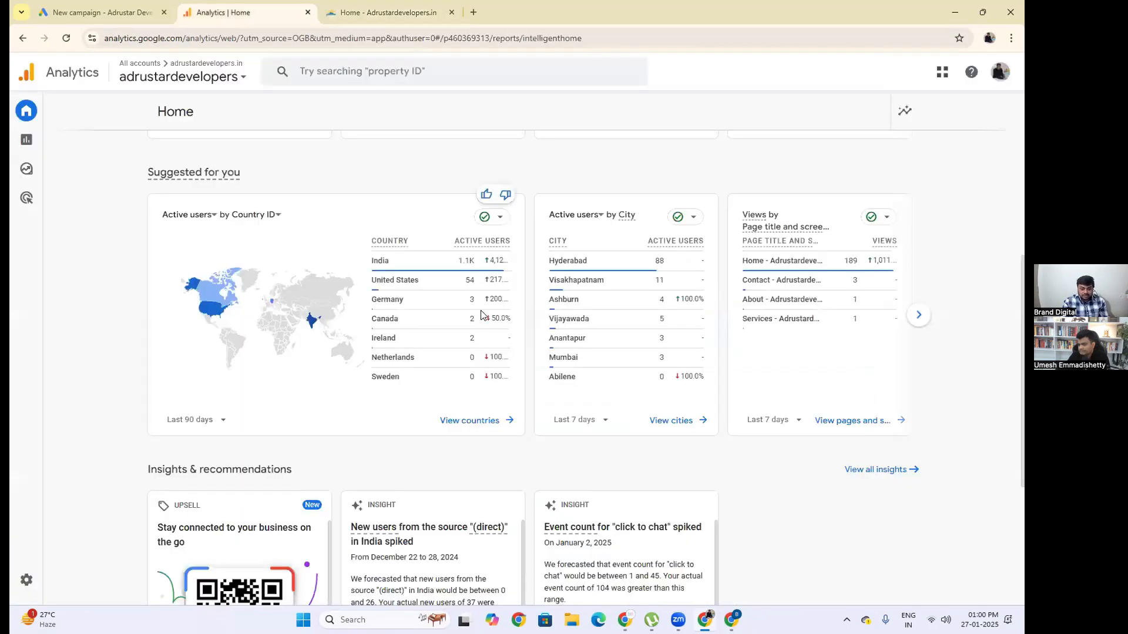
mouse_move(395, 289)
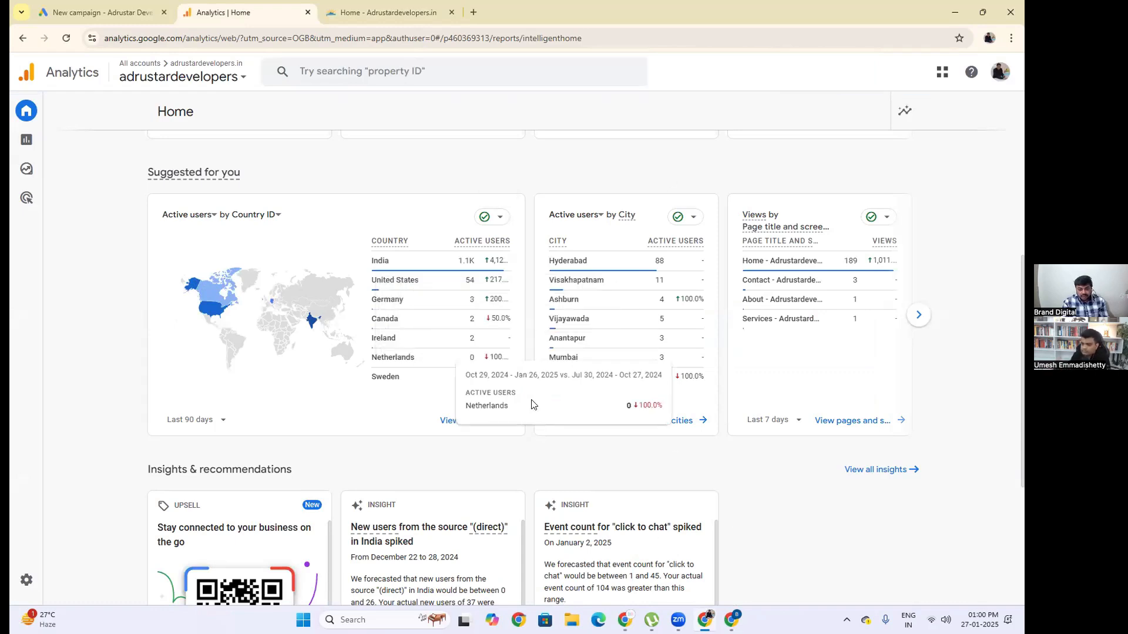
scroll(513, 382, "down", 1)
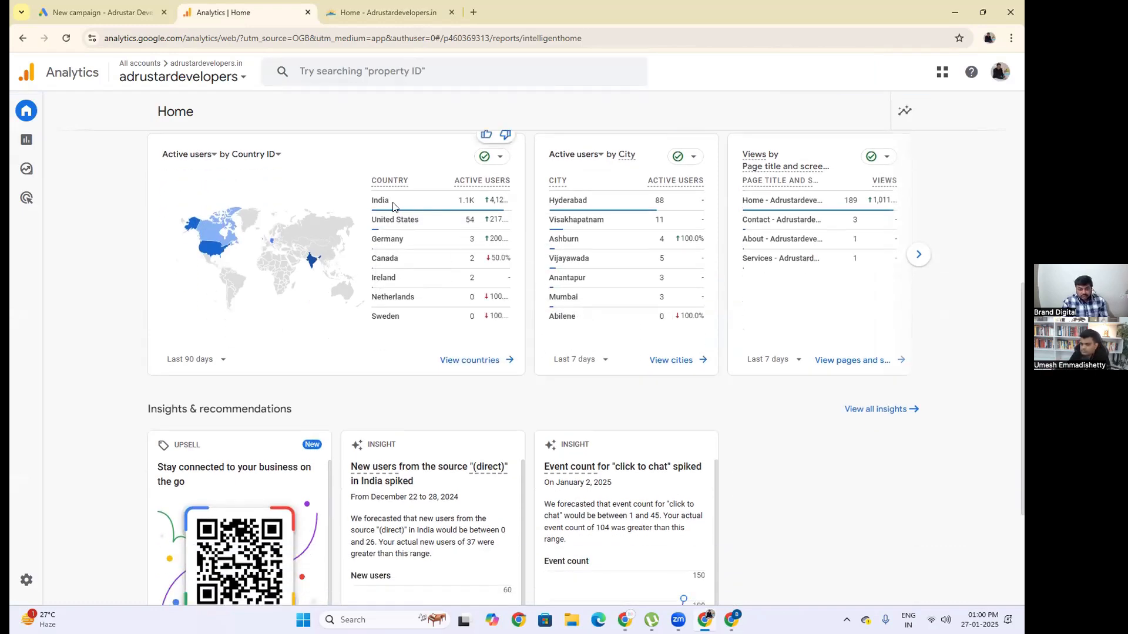
mouse_move(464, 209)
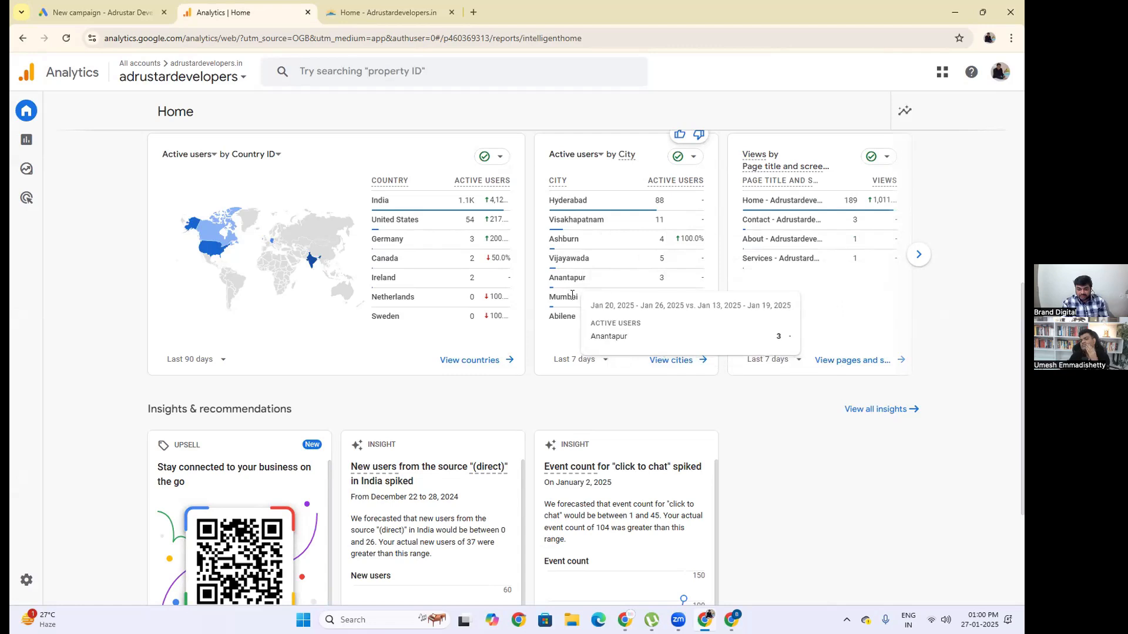
scroll(646, 294, "down", 3)
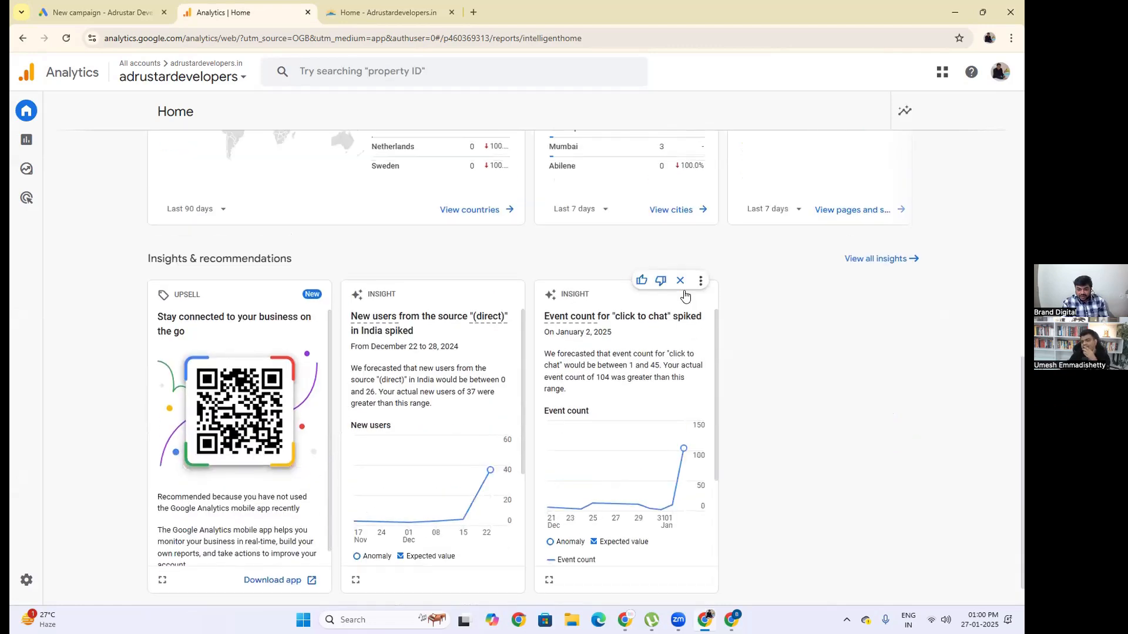
scroll(675, 296, "up", 2)
left_click(672, 300)
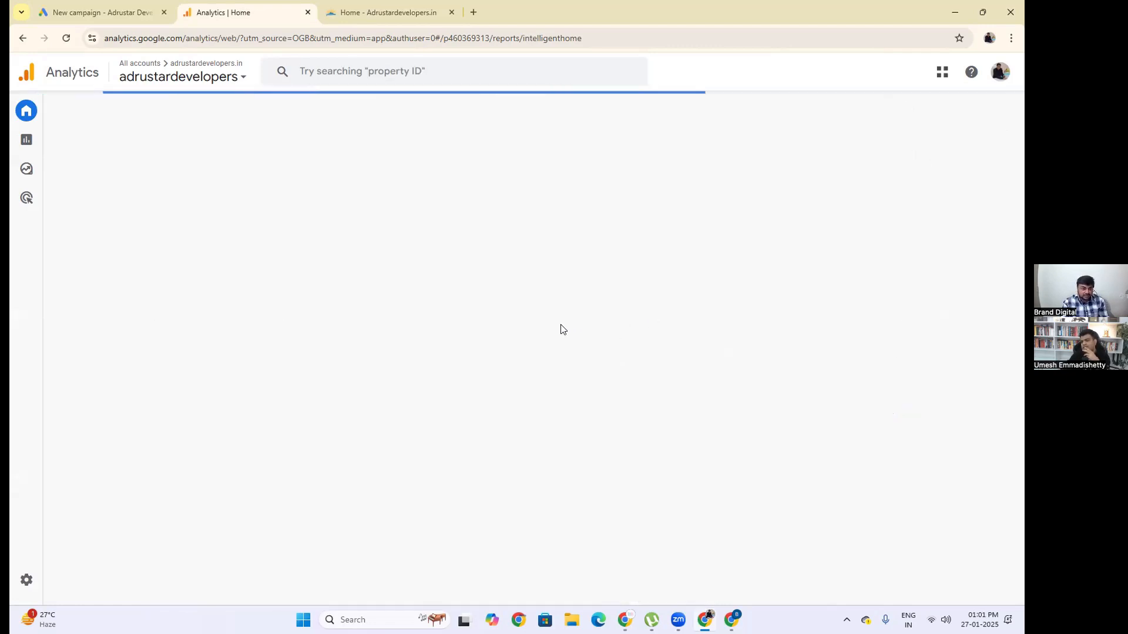
left_click(392, 7)
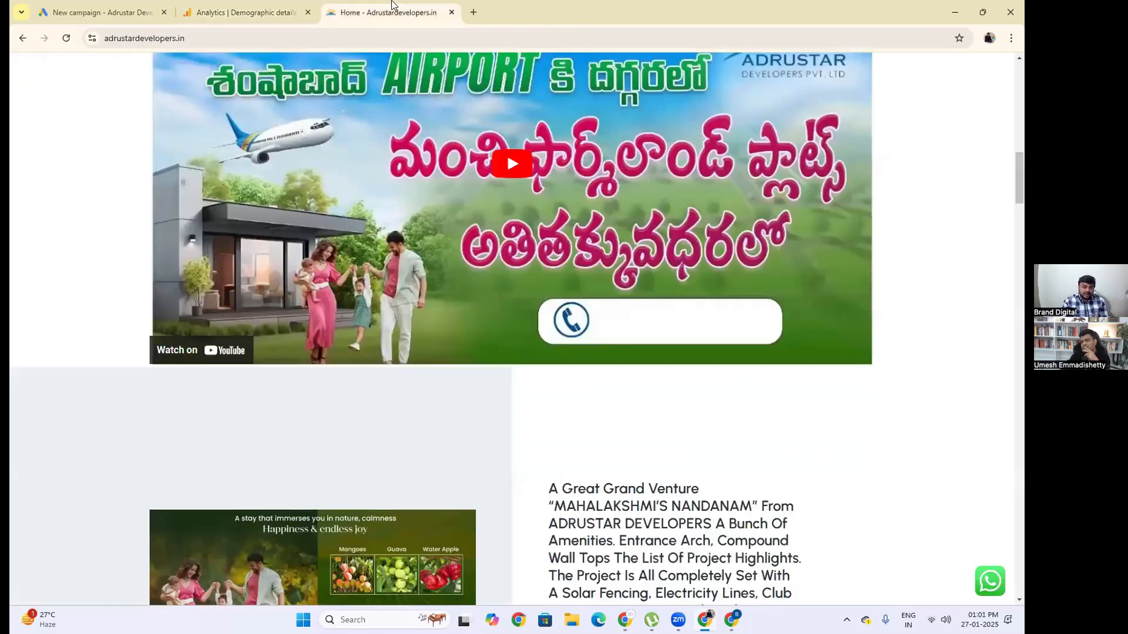
left_click(473, 12)
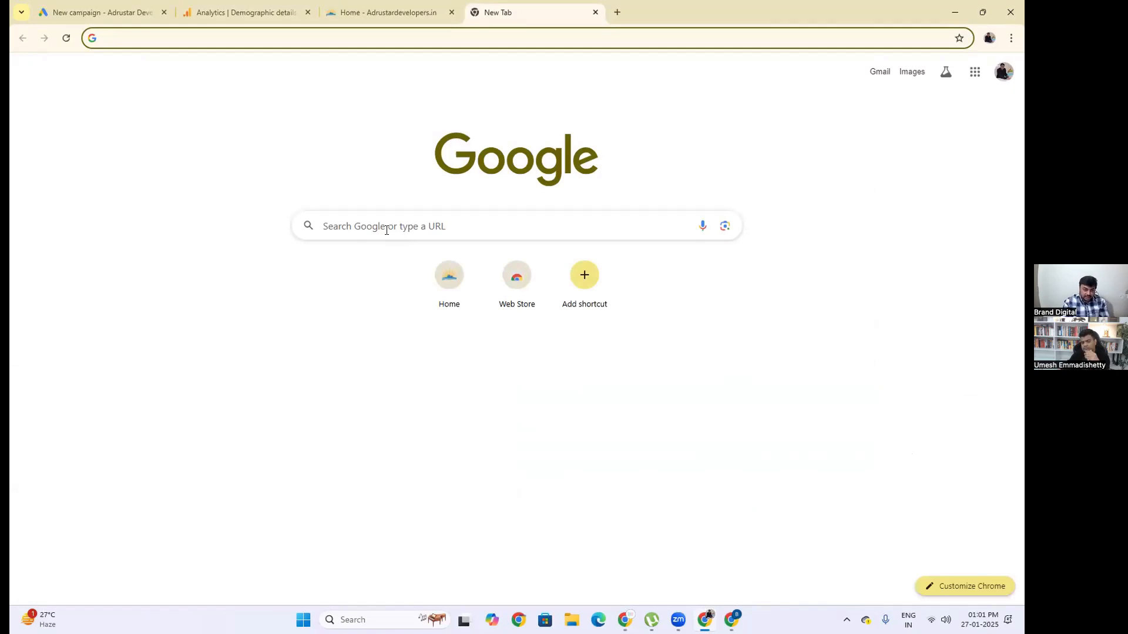
left_click(387, 230)
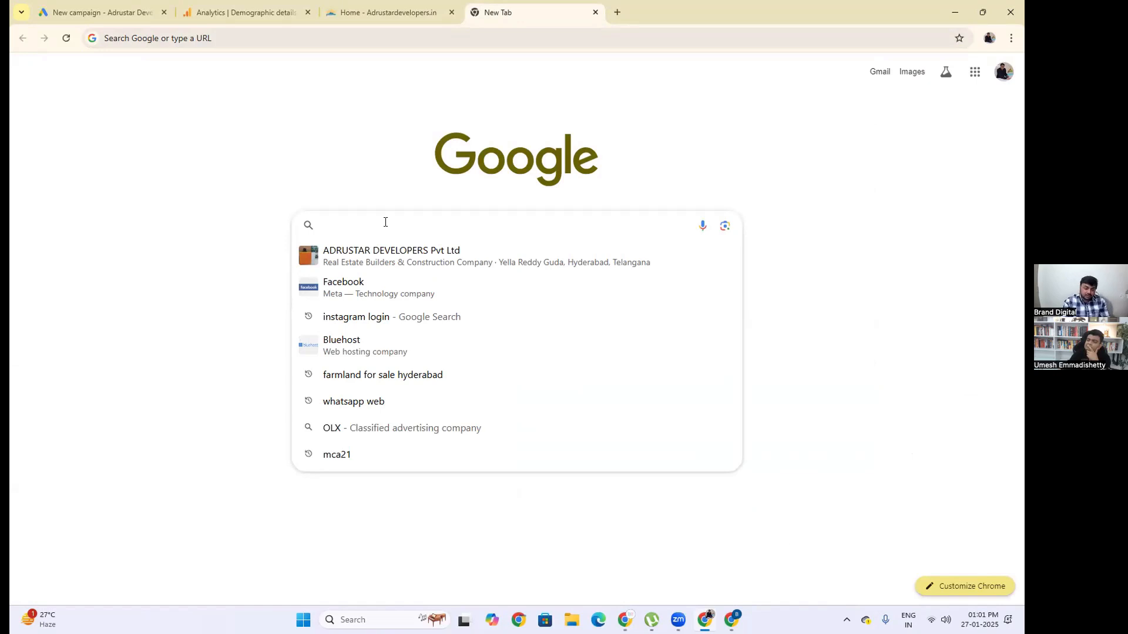
left_click(595, 12)
Switch back to the campaign type selection of the new Google Ads campaign.
left_click(99, 3)
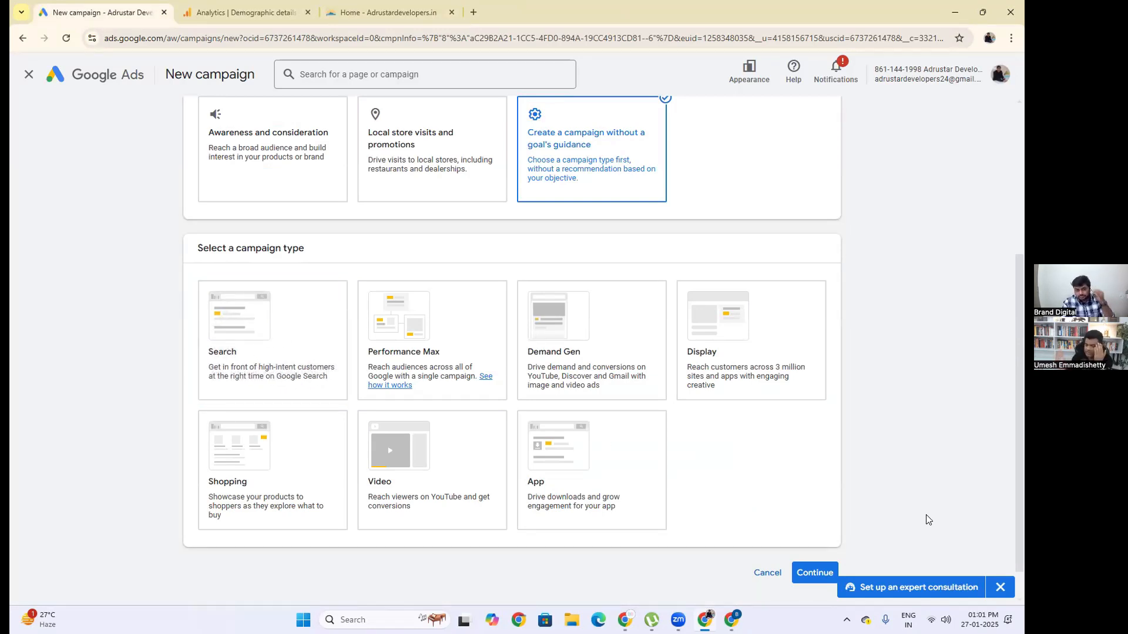
Return to the Adrustar Developers website and review its home page from the hero banner to the project brochure and location highlights.
left_click(381, 12)
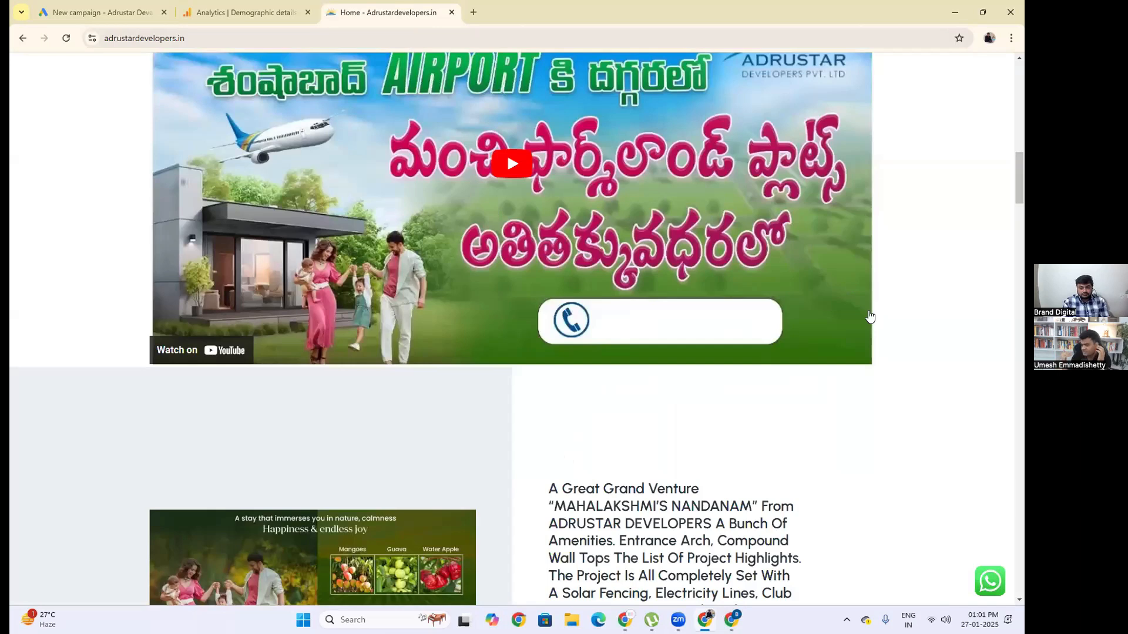
scroll(875, 323, "up", 15)
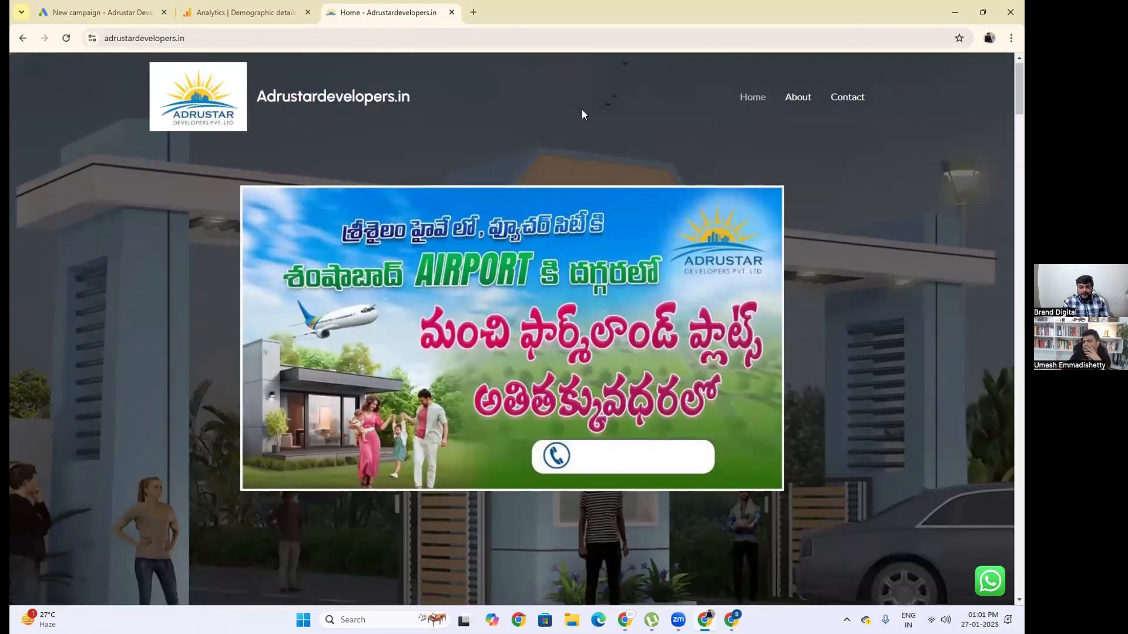
scroll(969, 541, "down", 10)
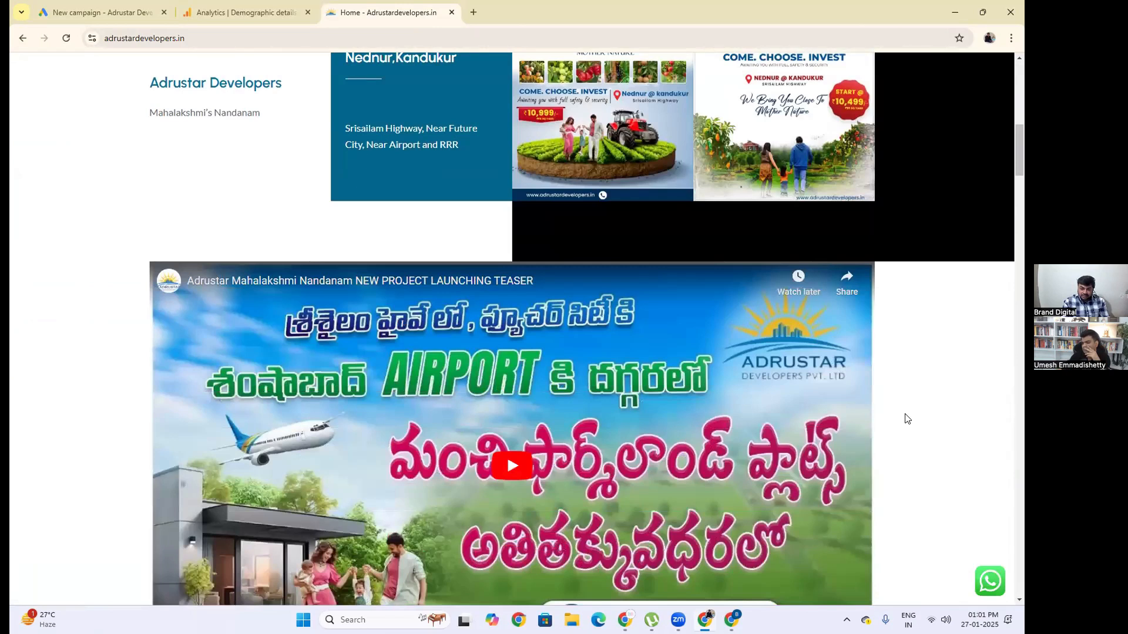
scroll(906, 419, "down", 10)
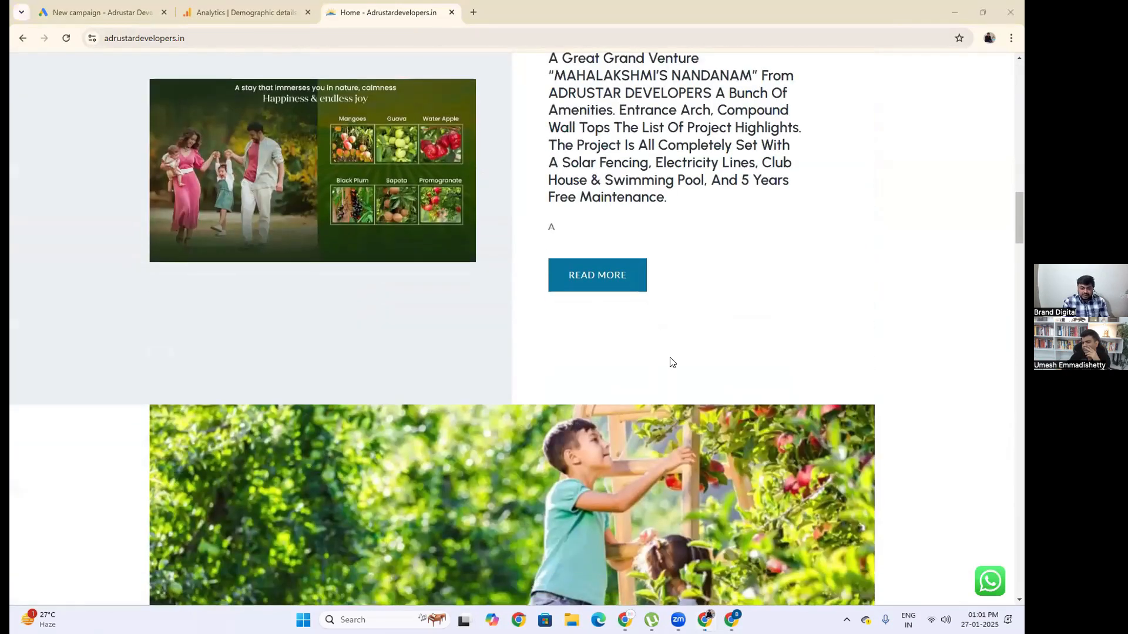
scroll(673, 363, "down", 15)
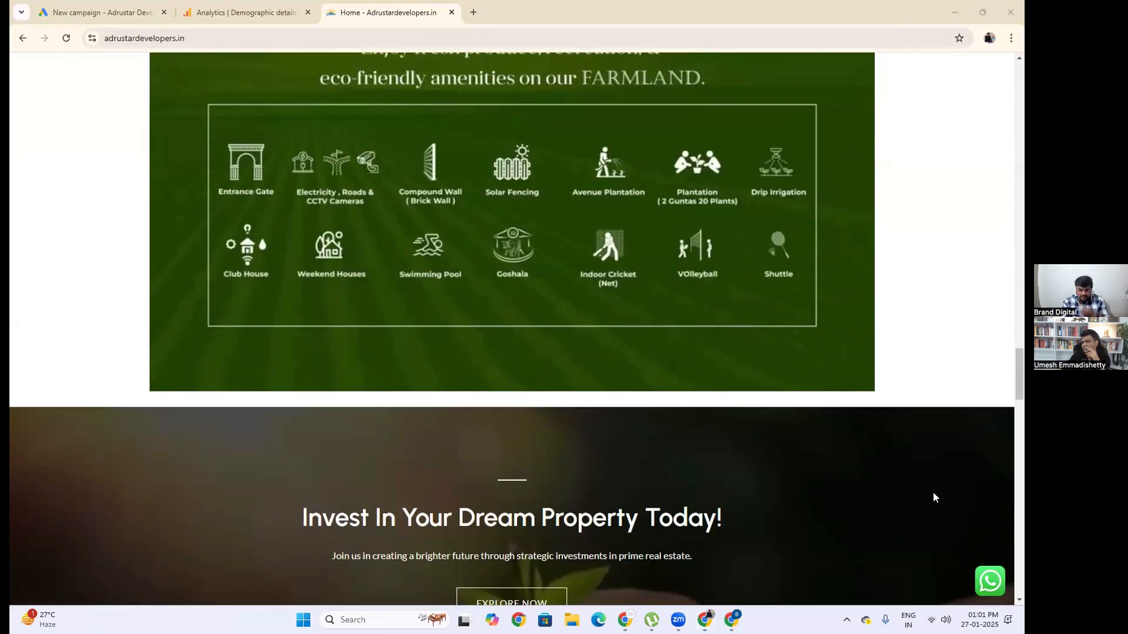
scroll(914, 499, "down", 15)
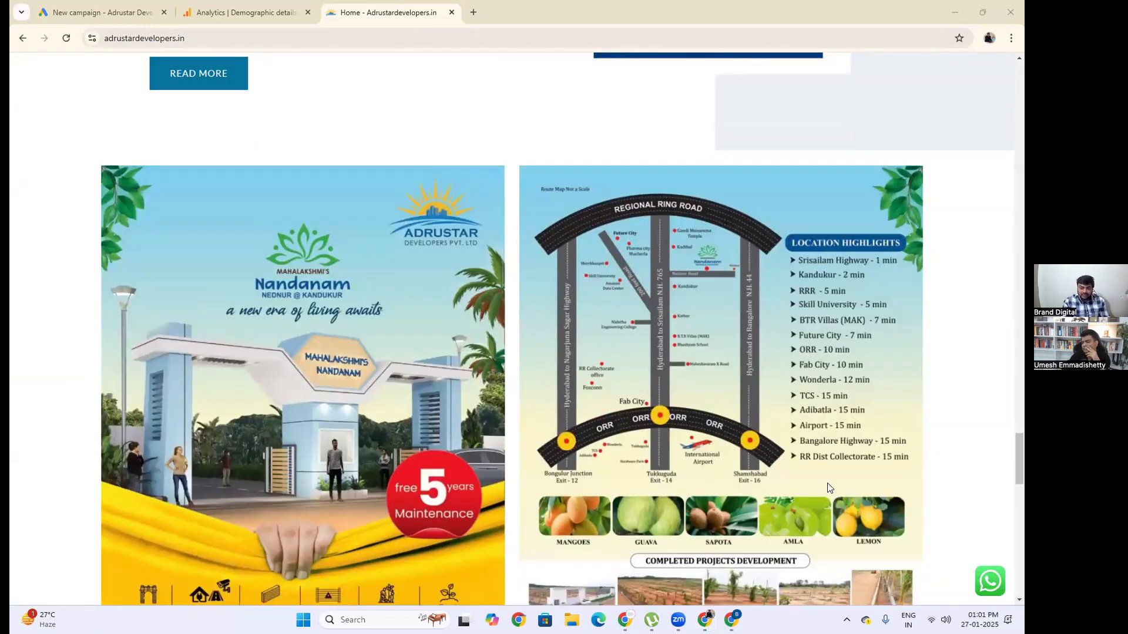
scroll(828, 488, "down", 5)
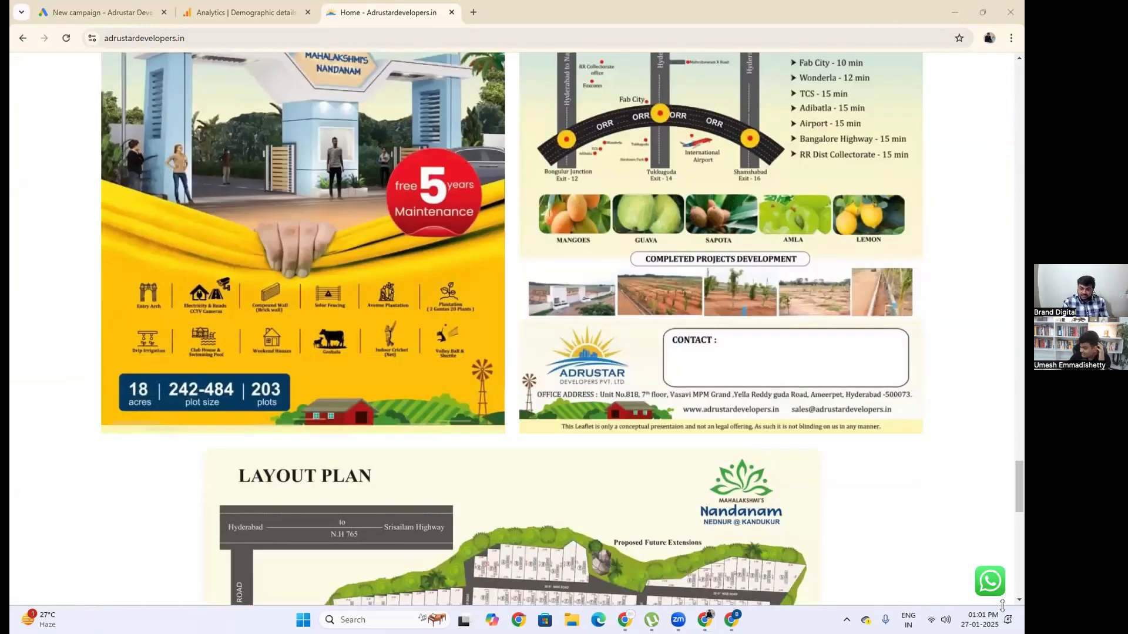
Check where the website's WhatsApp chat link leads, decline launching the app and close the WhatsApp page.
left_click(991, 583)
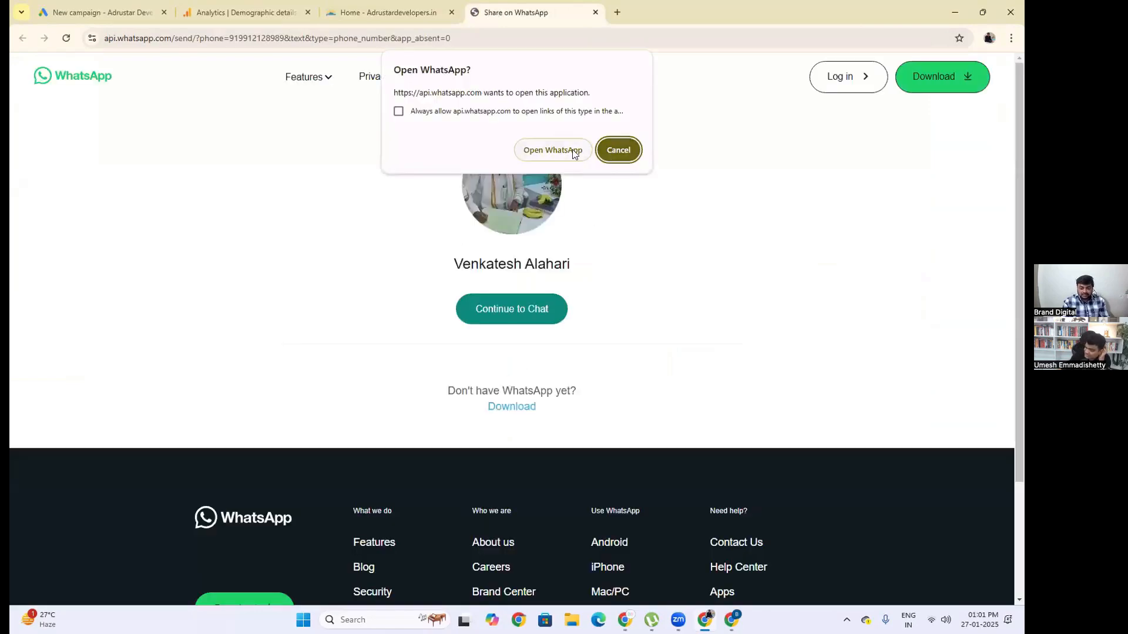
left_click(620, 154)
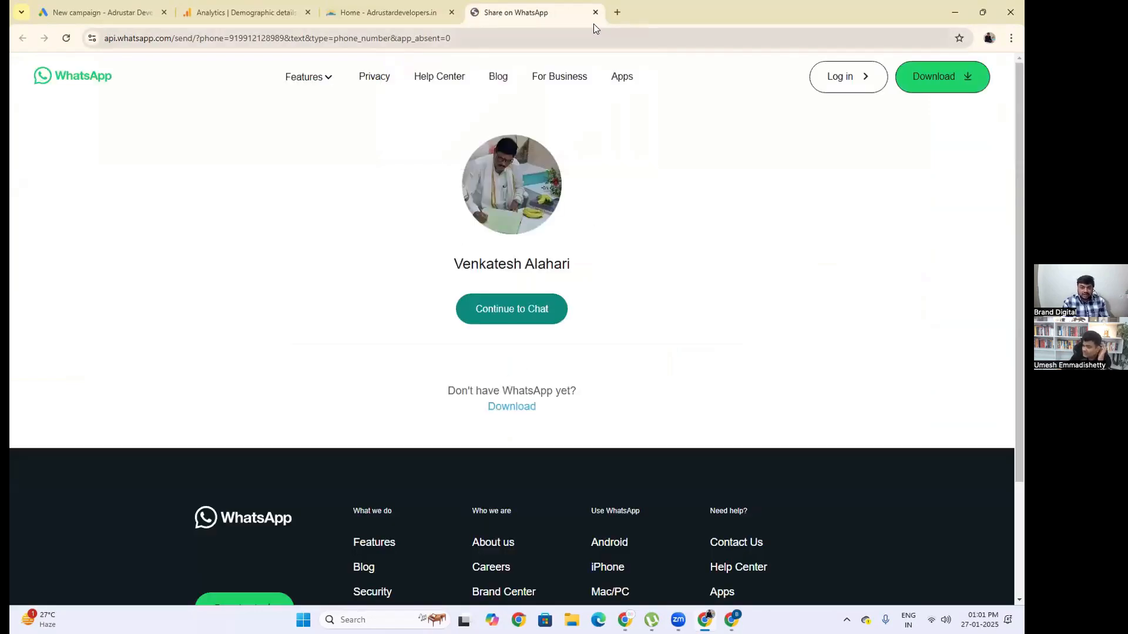
left_click(595, 12)
Examine the Mahalakshmi's Nandanam layout plan, site photos and project brochure on the home page.
scroll(689, 433, "down", 10)
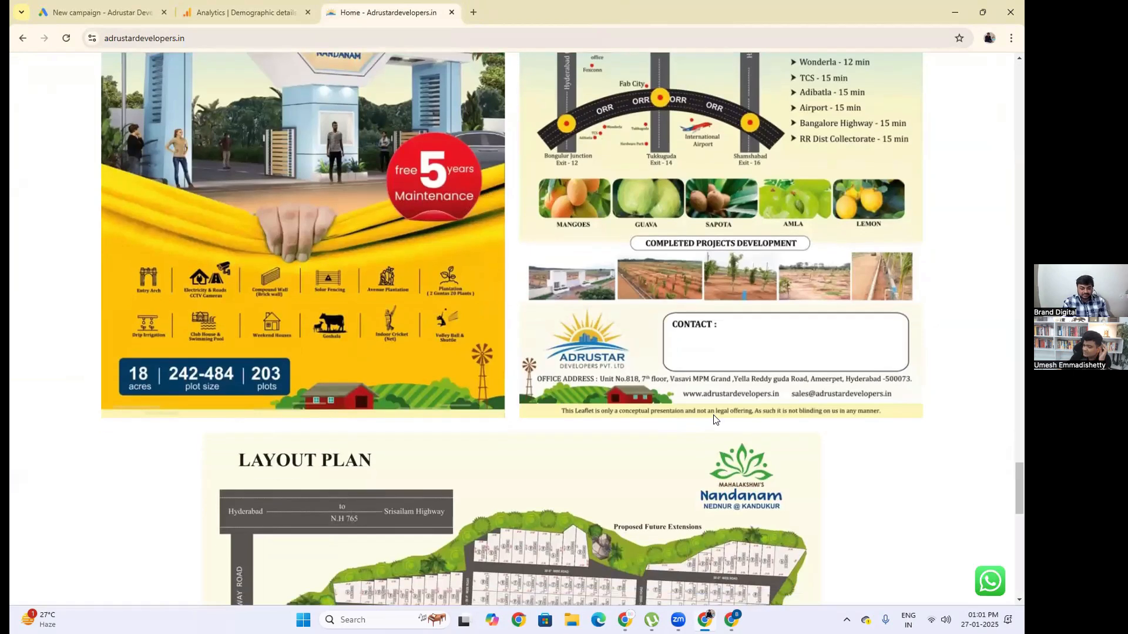
scroll(434, 413, "down", 4)
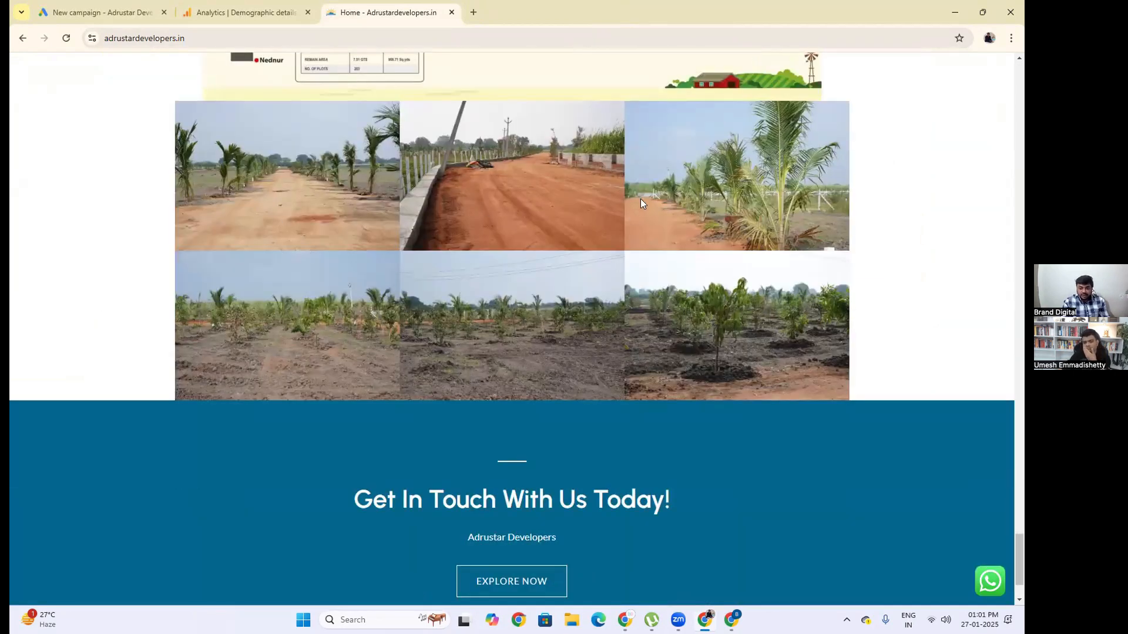
scroll(582, 331, "up", 7)
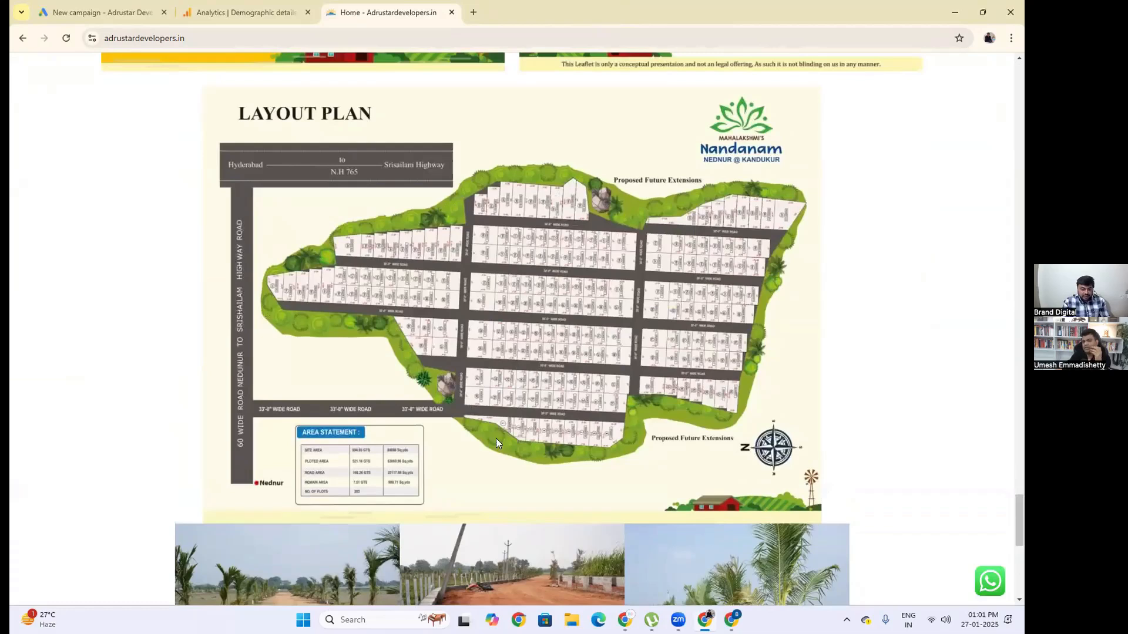
scroll(594, 337, "up", 6)
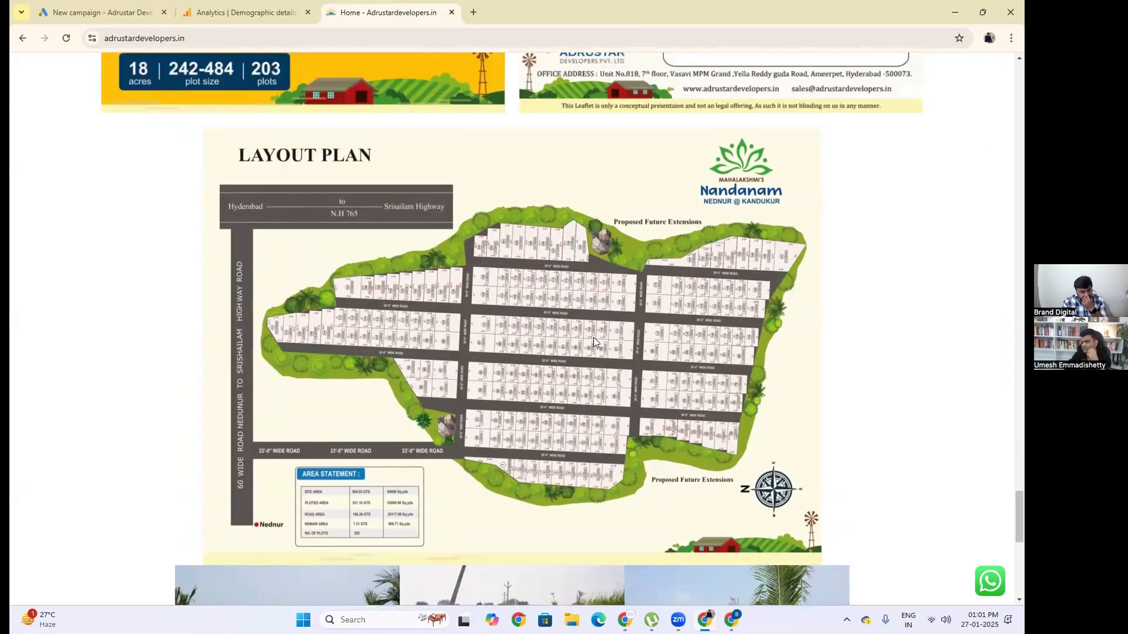
scroll(532, 336, "up", 2)
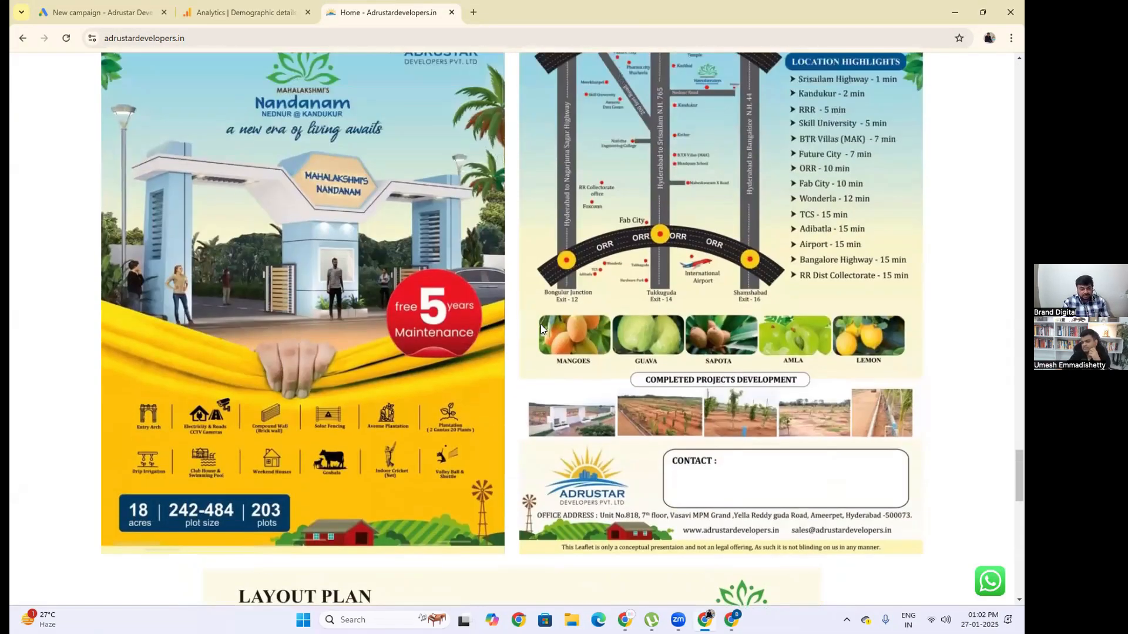
scroll(403, 338, "up", 7)
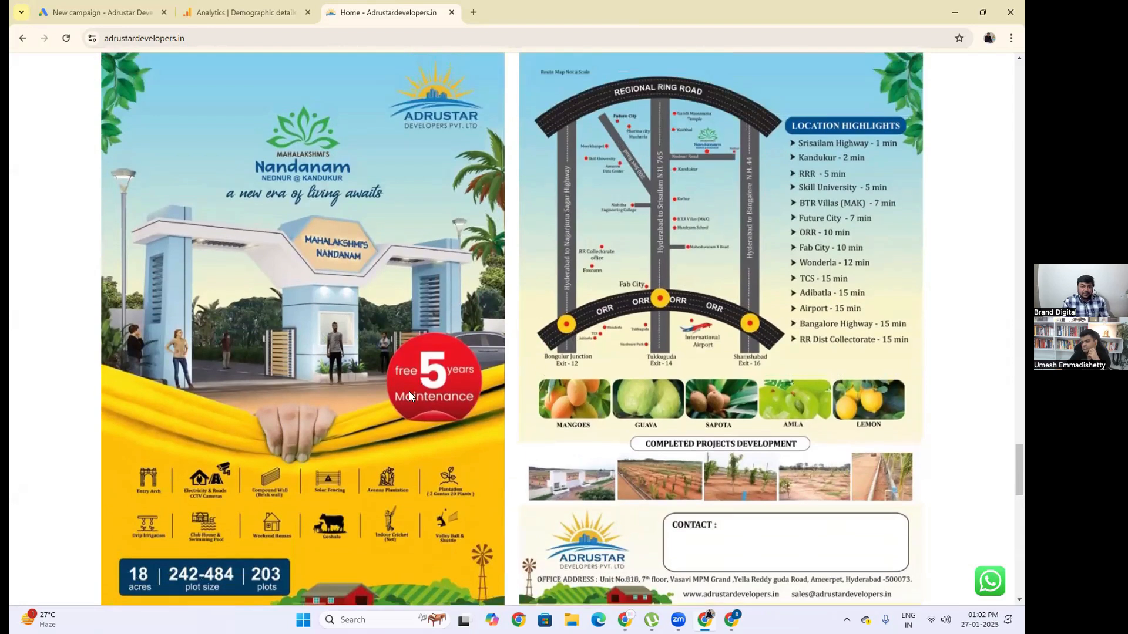
Review the home page's project info, farm land offers, teaser video, amenities text and travel-time graphic for Nednur @ Kandukur.
scroll(707, 450, "up", 15)
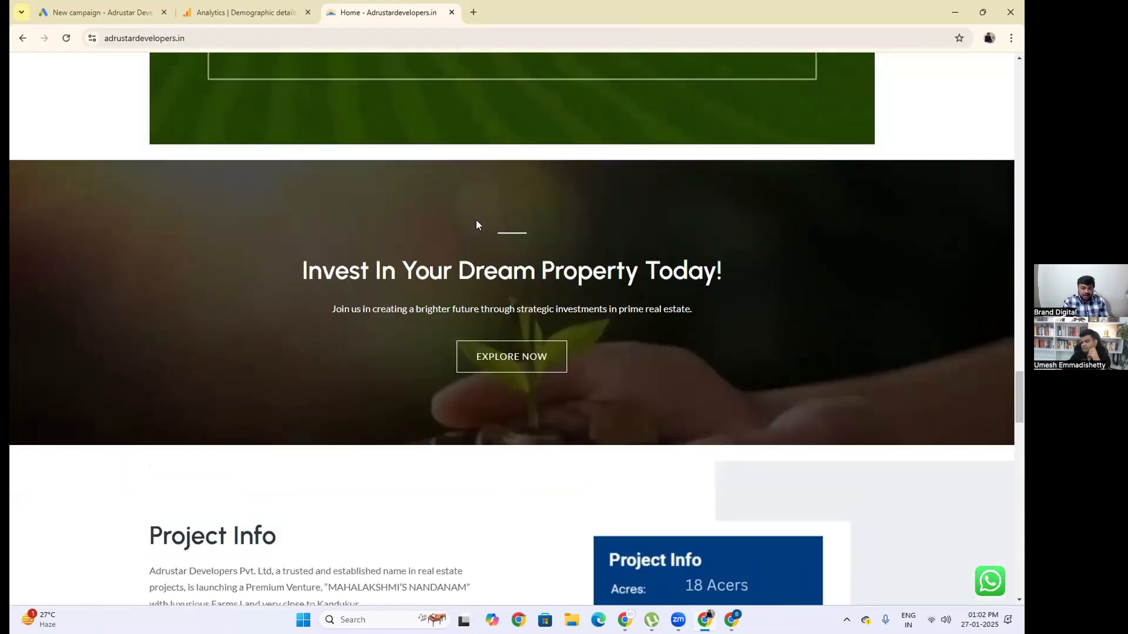
scroll(545, 198, "up", 19)
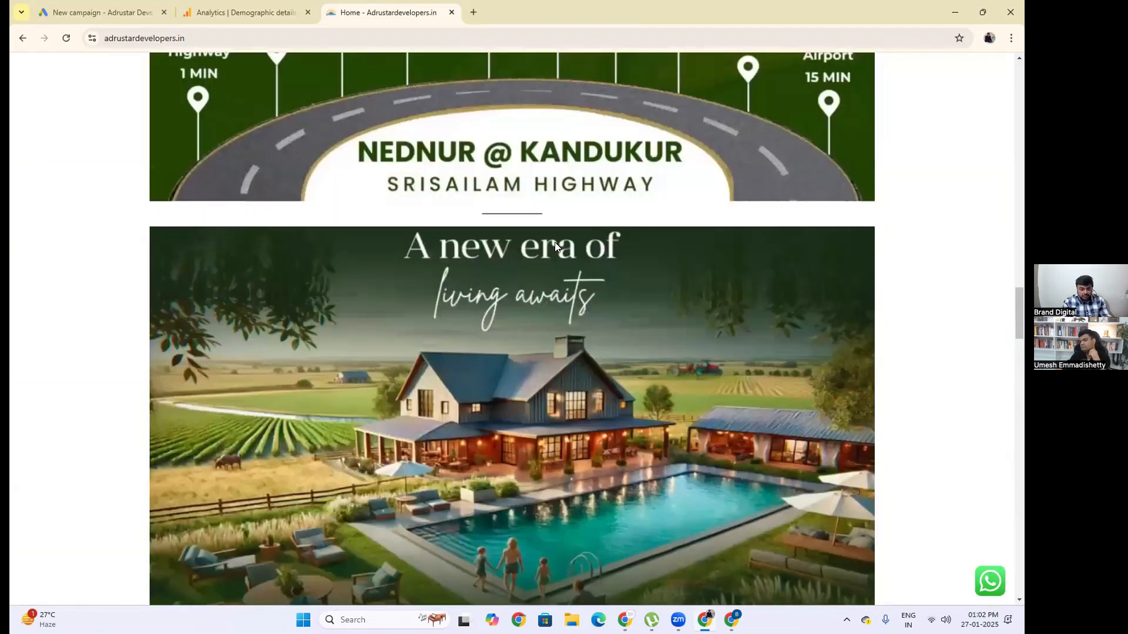
scroll(551, 285, "up", 15)
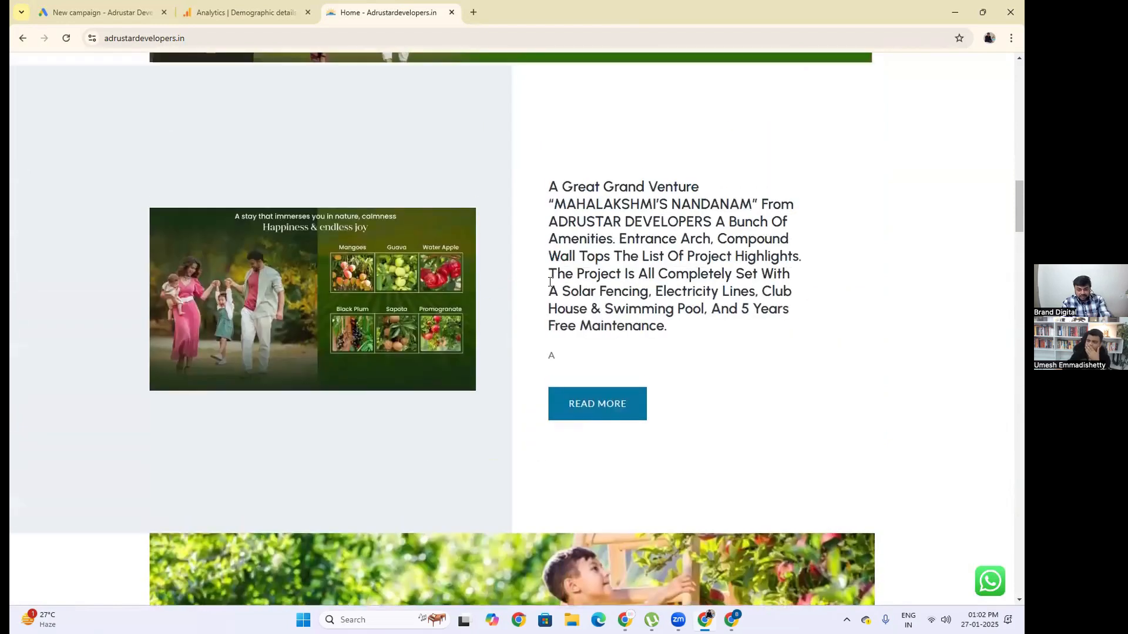
scroll(549, 283, "up", 9)
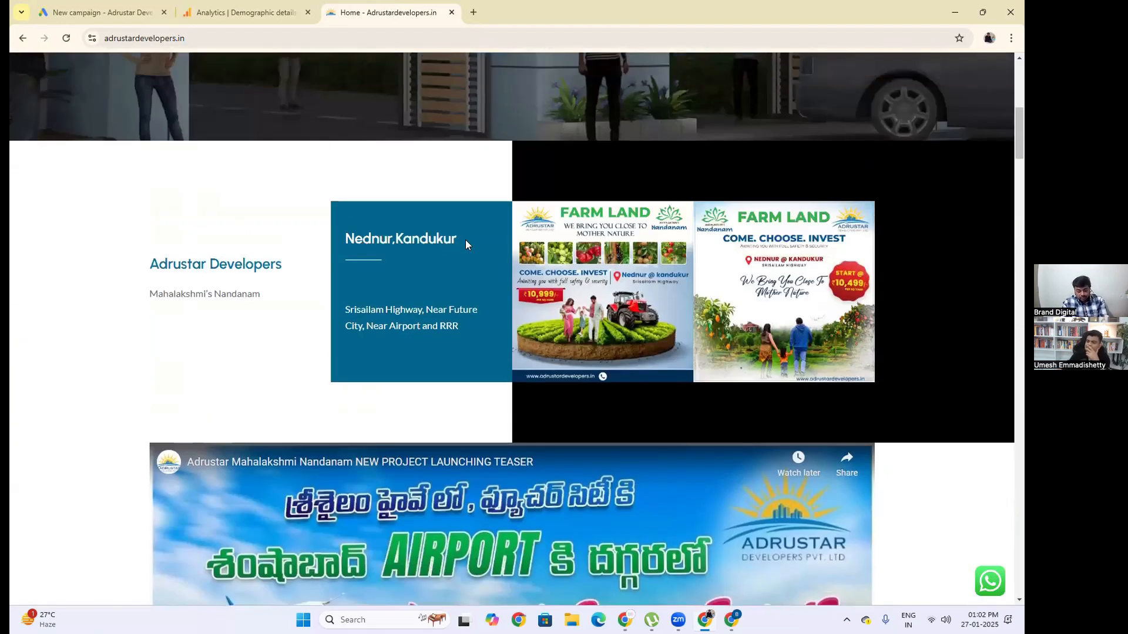
scroll(466, 241, "up", 9)
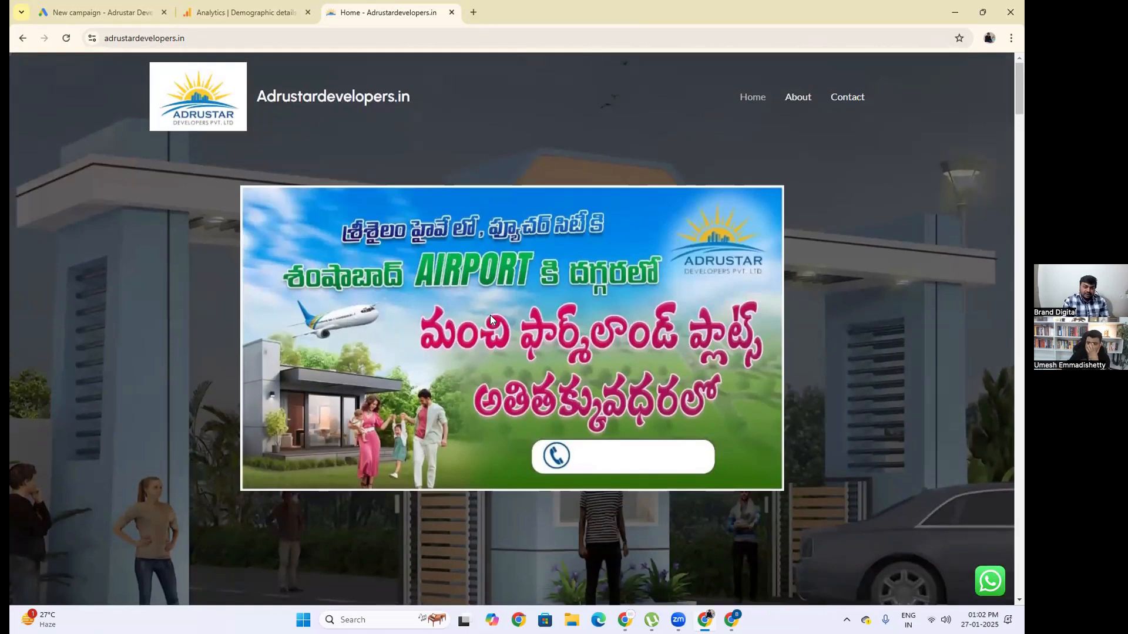
scroll(492, 320, "down", 15)
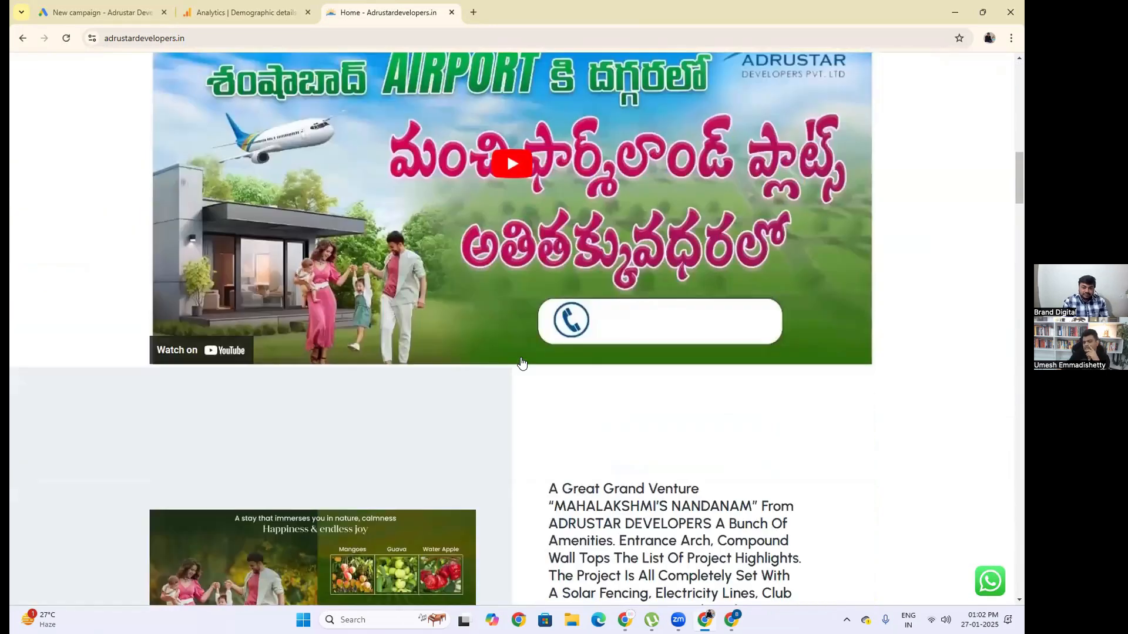
scroll(522, 363, "down", 4)
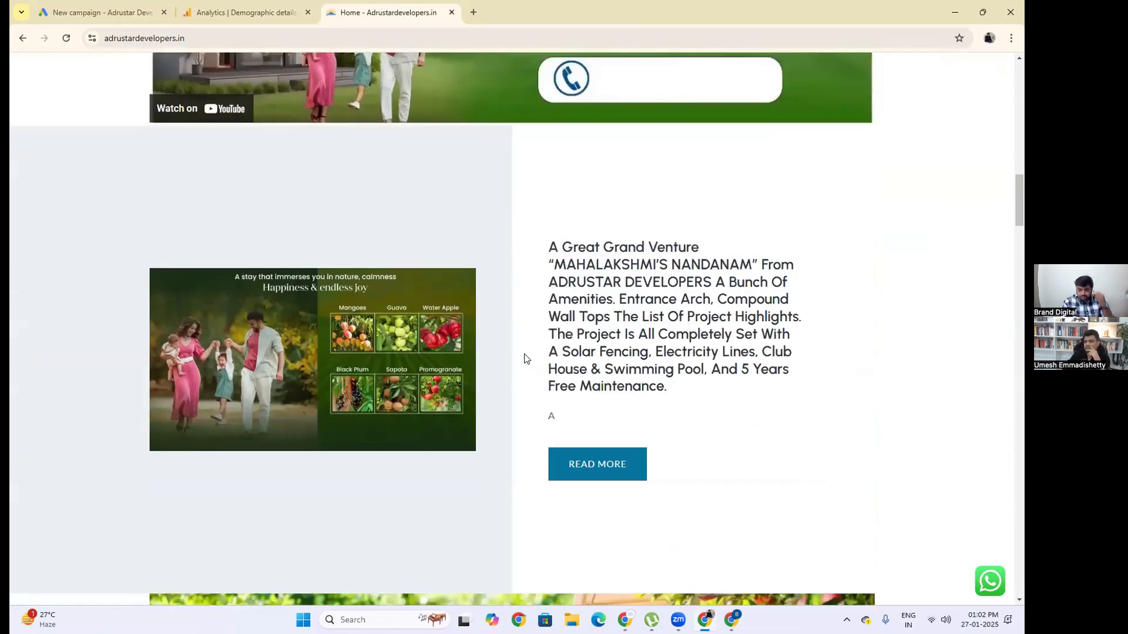
scroll(525, 358, "down", 20)
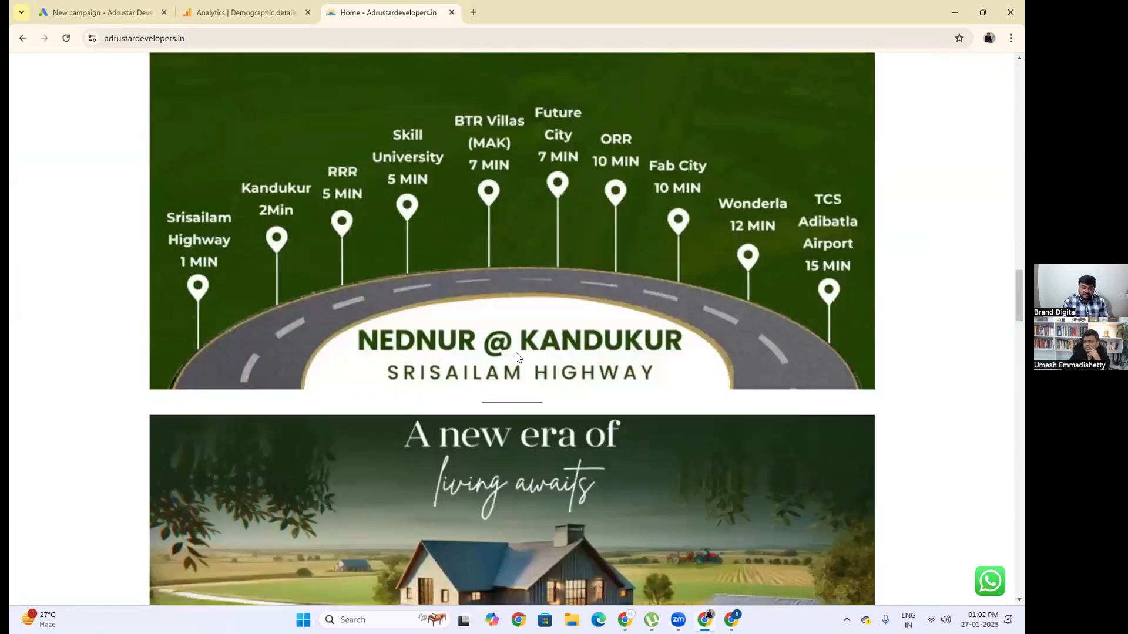
scroll(515, 356, "down", 6)
Close the website and Analytics pages and dismiss the expert consultation offer on the new campaign page.
left_click(451, 11)
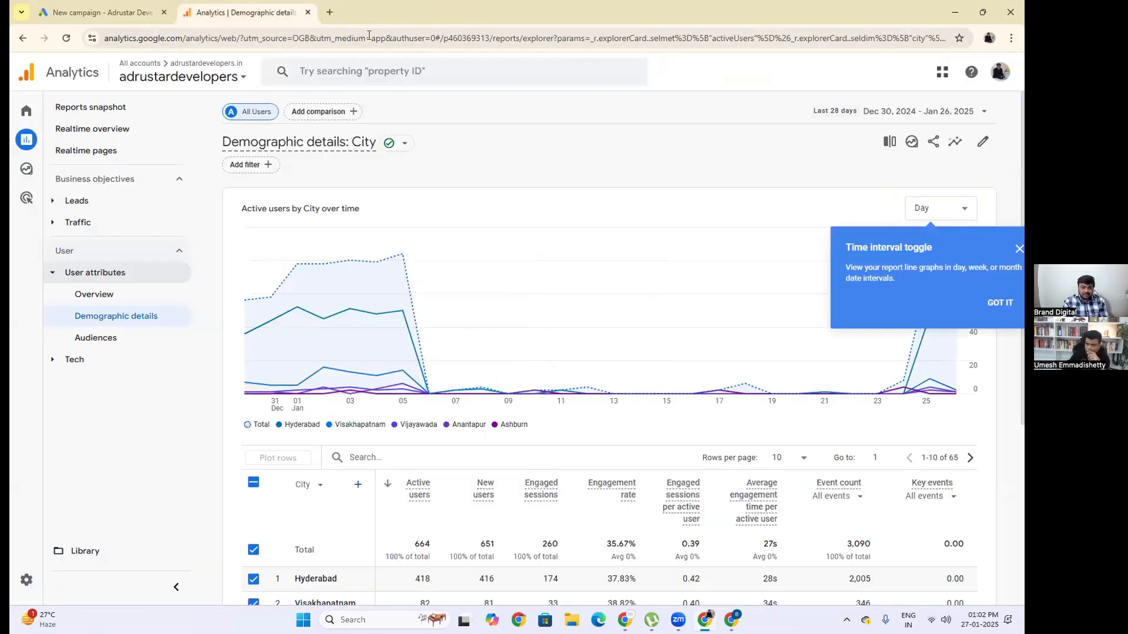
left_click(308, 13)
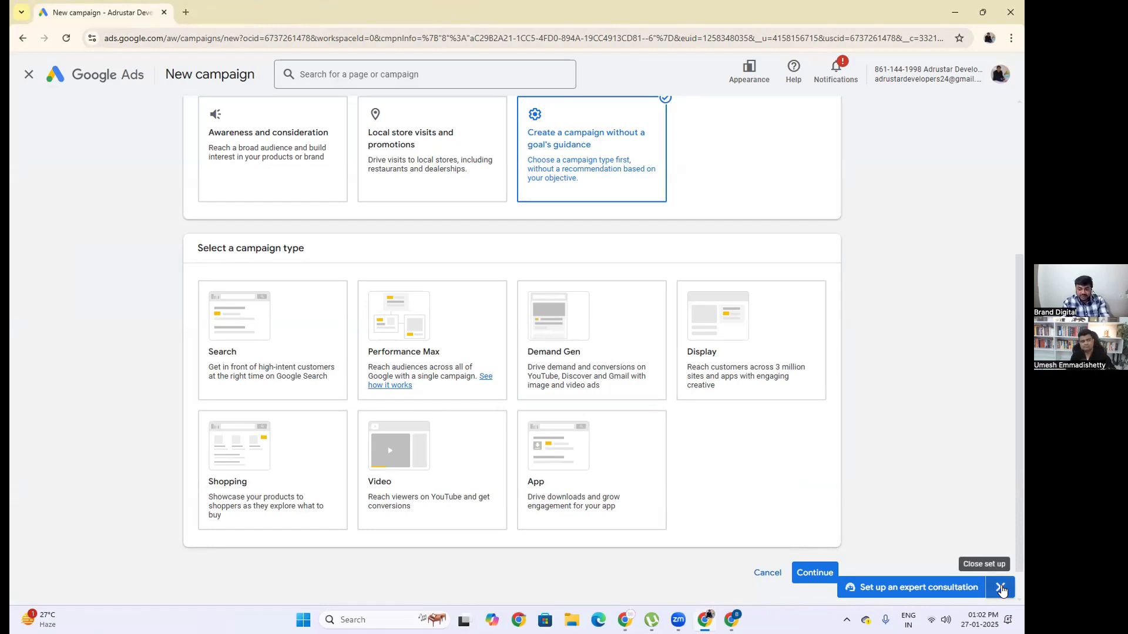
left_click(998, 588)
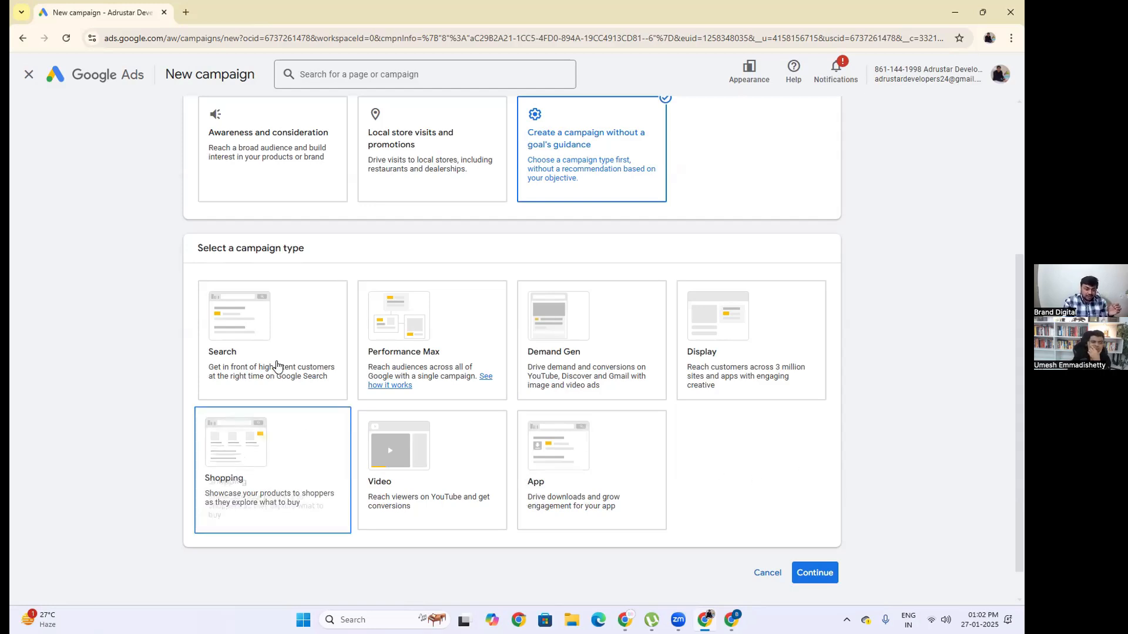
Select Video as the campaign type and bring up its campaign subtypes.
left_click(233, 354)
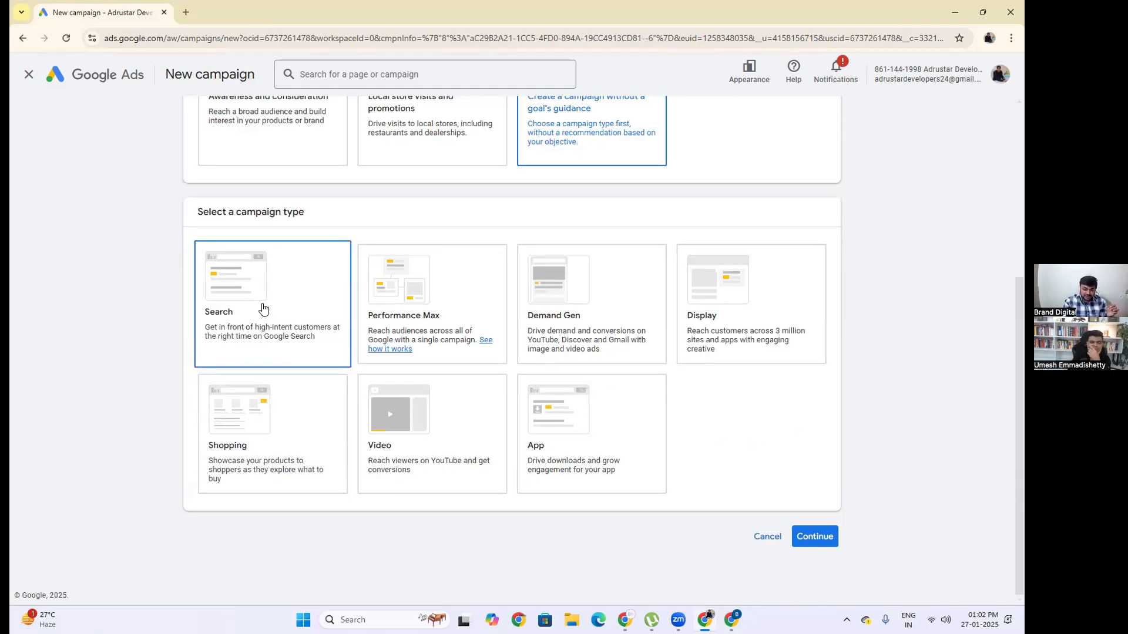
left_click(762, 326)
left_click(426, 421)
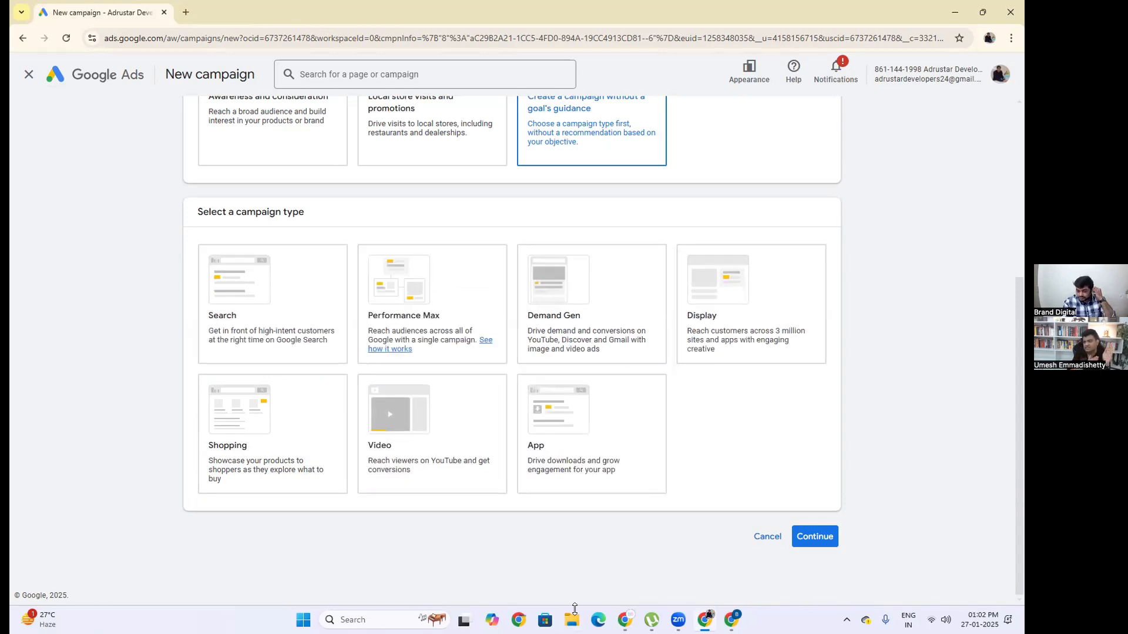
left_click(413, 450)
scroll(674, 458, "down", 3)
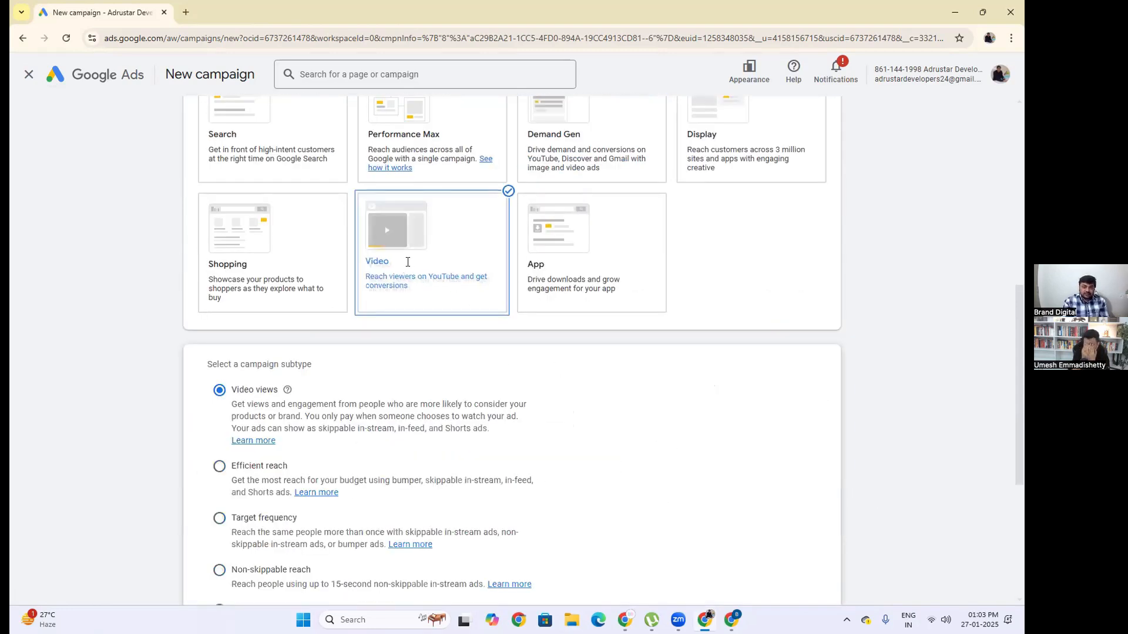
Open a new browser tab and display the list of Google apps.
key("ctrl+t")
left_click(975, 72)
scroll(859, 161, "down", 2)
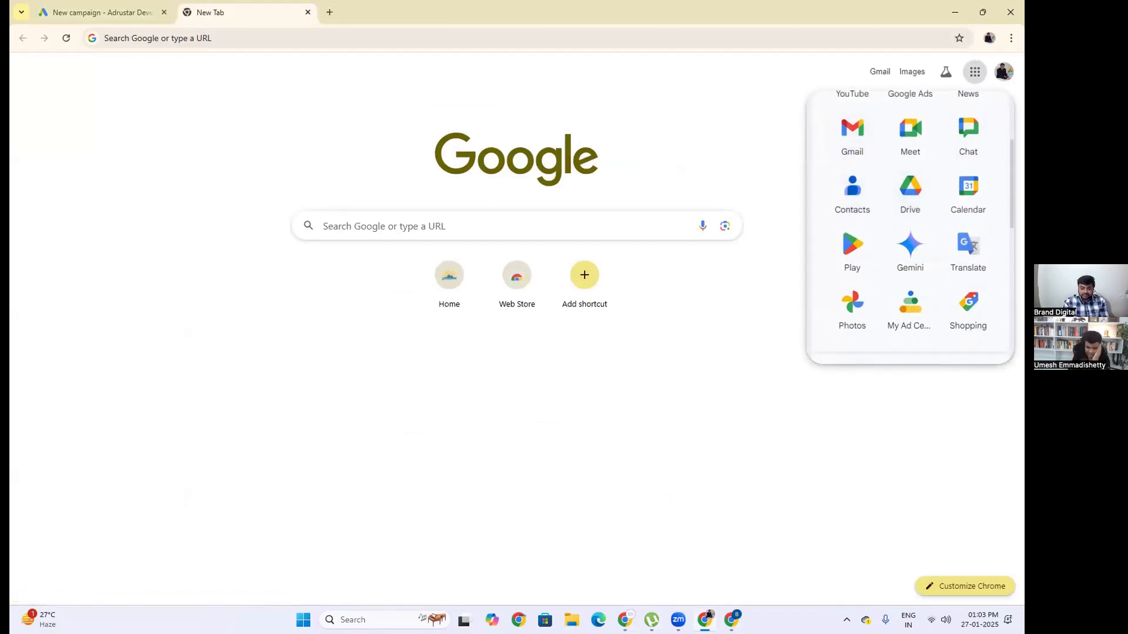
Switch to the Canva planning document, review its Optimization, leads and account requirement lists, and minimize that window.
left_click(625, 620)
scroll(712, 403, "up", 2)
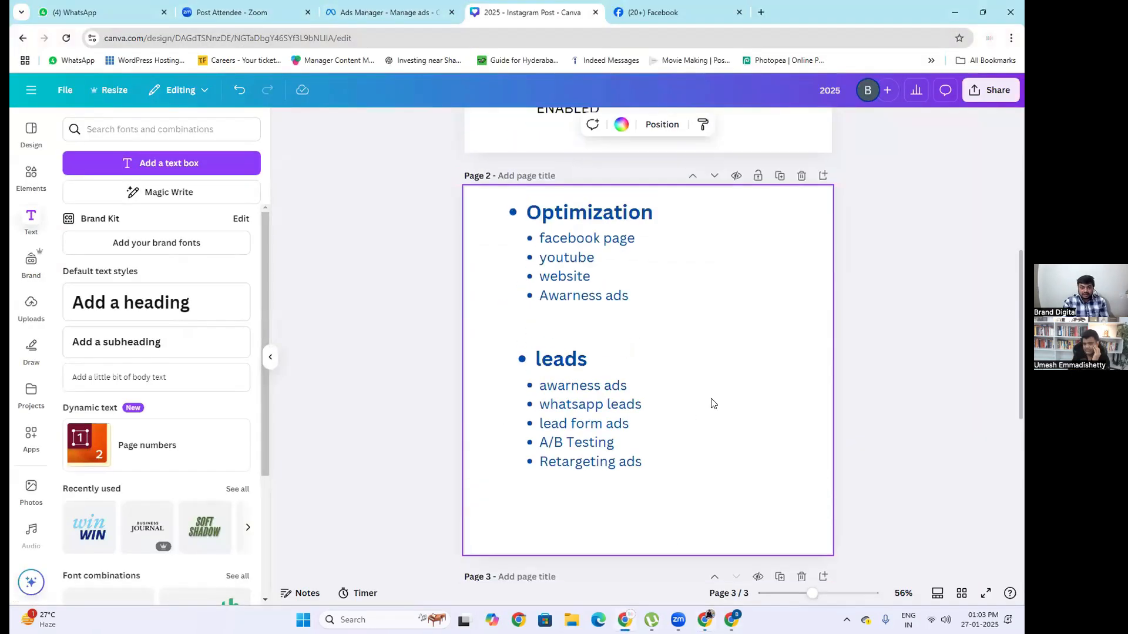
scroll(712, 403, "up", 2)
scroll(517, 517, "up", 2)
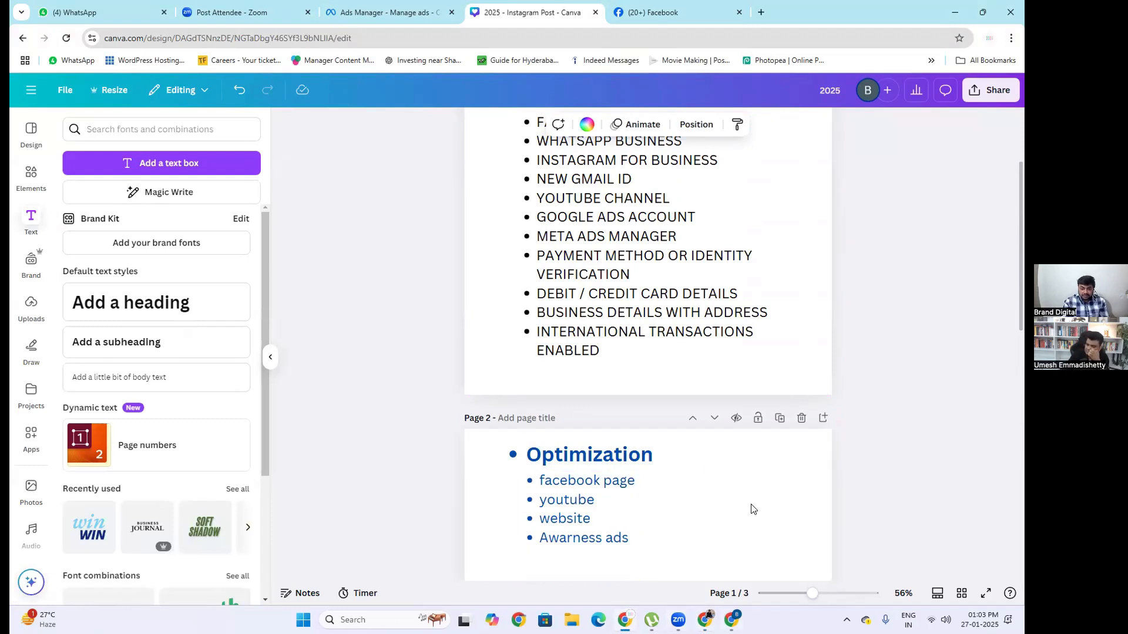
left_click(954, 13)
Open YouTube from the Google apps and go to YouTube Studio for the adrustar developers channel.
left_click(974, 72)
left_click(857, 195)
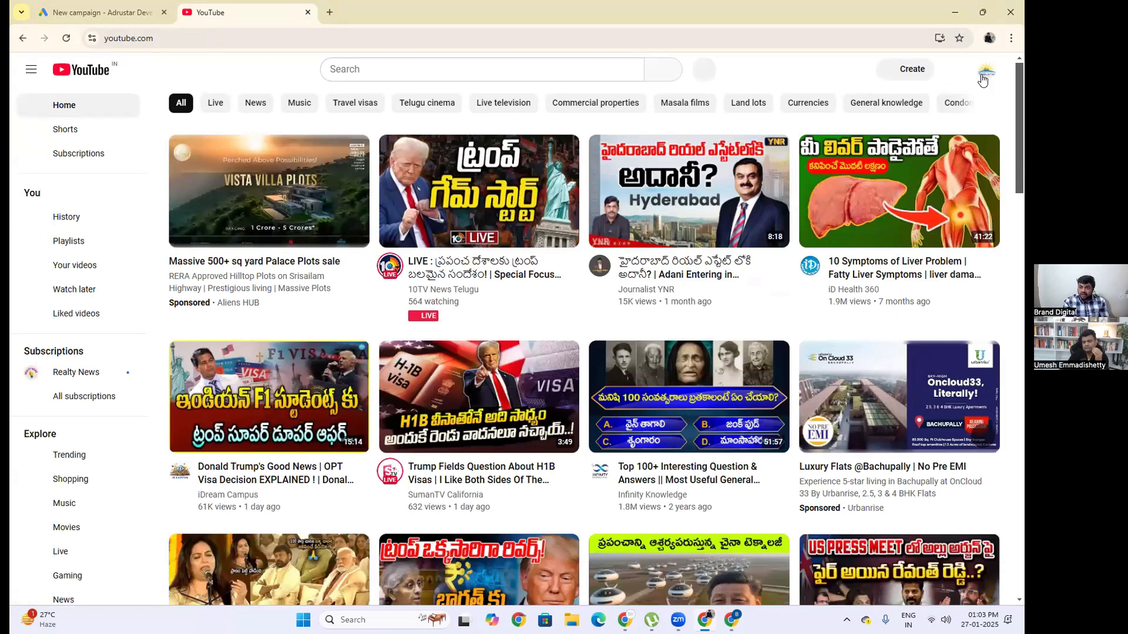
left_click(985, 75)
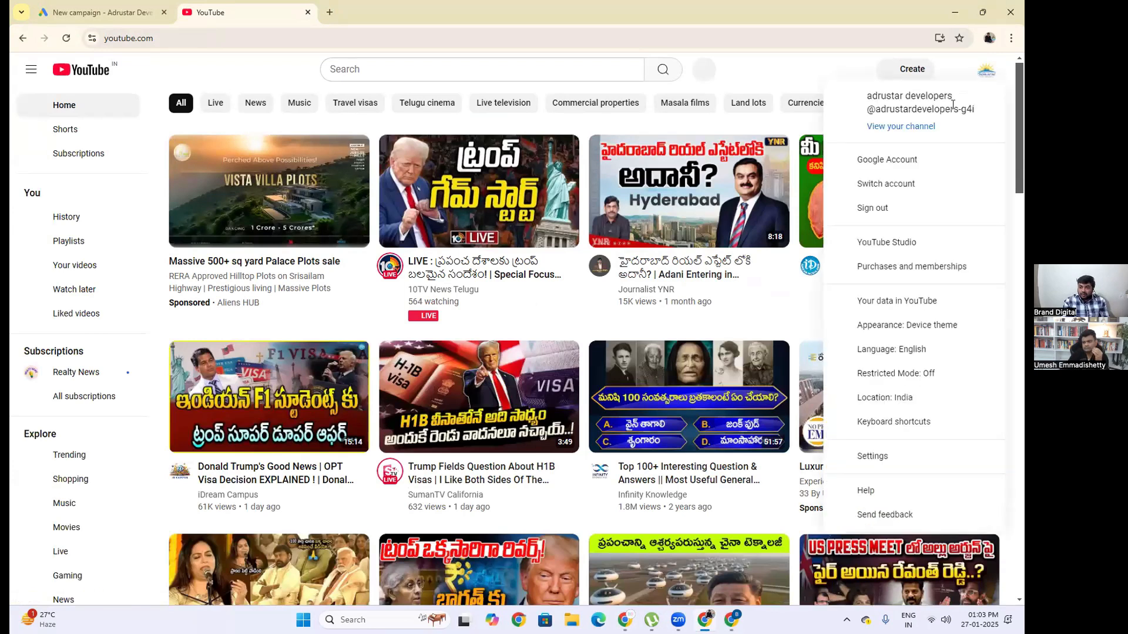
left_click(861, 242)
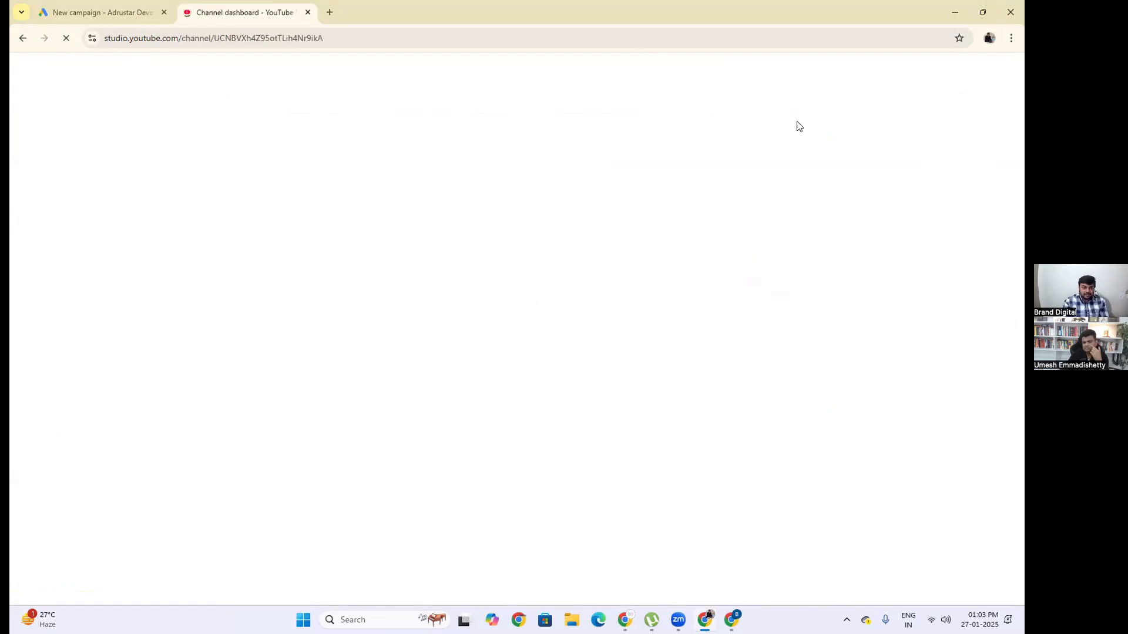
Return from YouTube Studio to YouTube, open the adrustar developers channel and display its uploaded videos.
key("alt+Left")
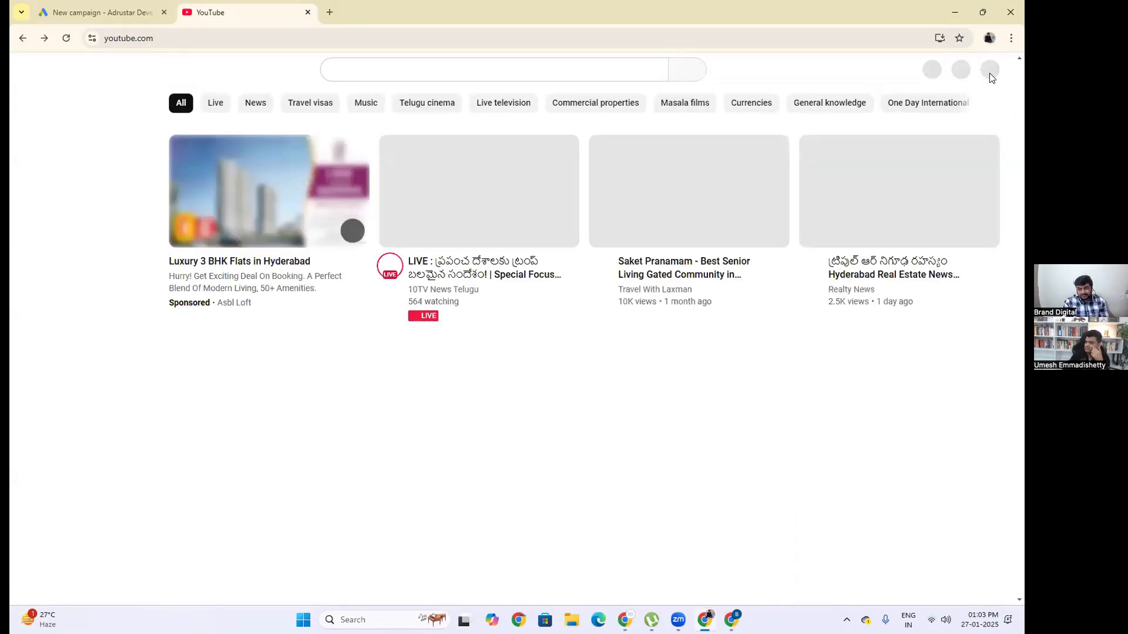
left_click(991, 75)
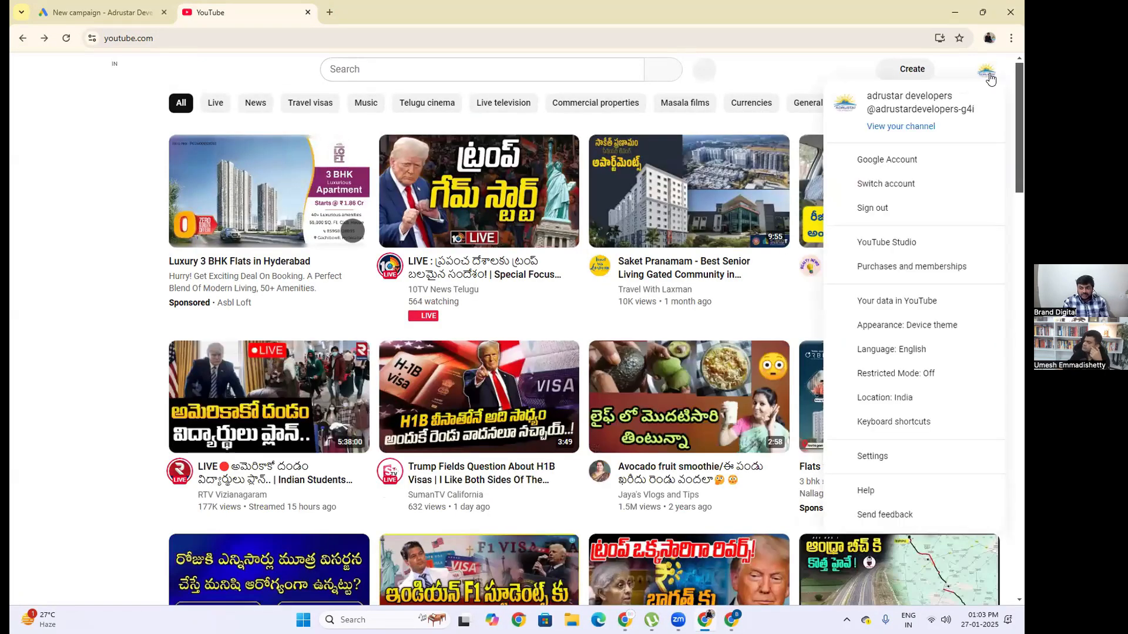
left_click(926, 127)
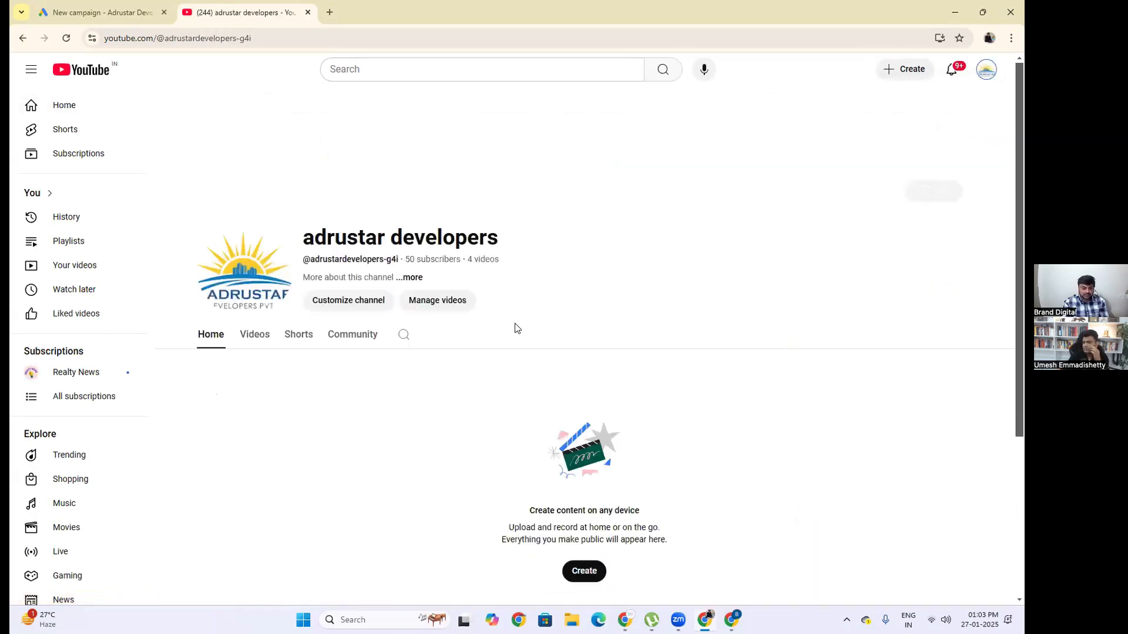
left_click(252, 332)
scroll(749, 344, "down", 3)
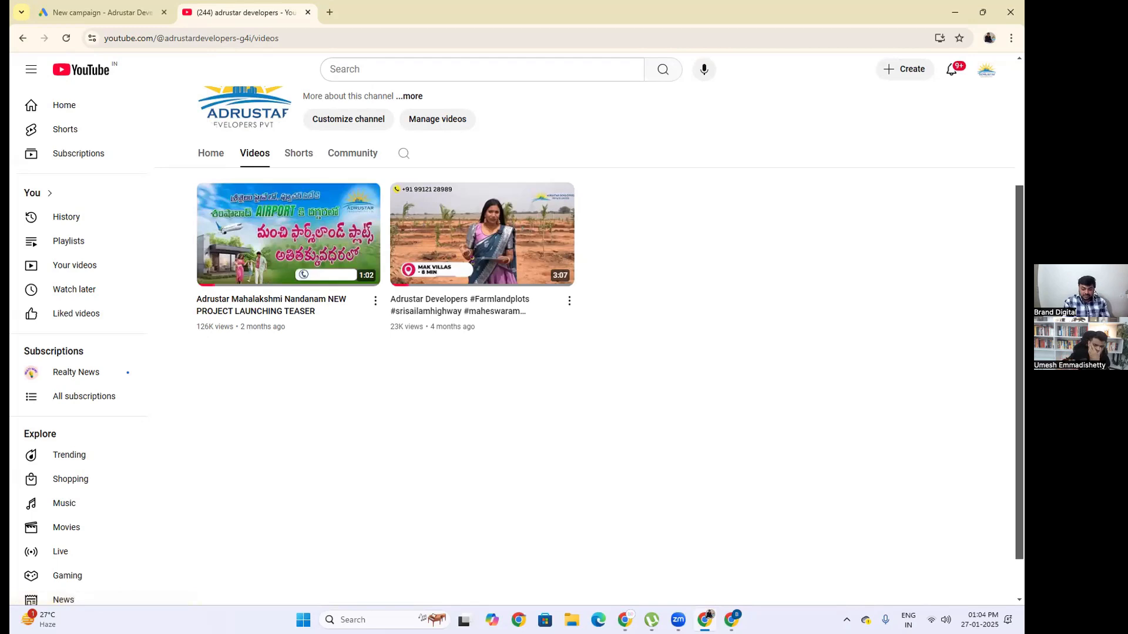
Switch to the Canva planning document, review its Optimization and leads lists, and return to the adrustar developers channel window.
left_click(732, 620)
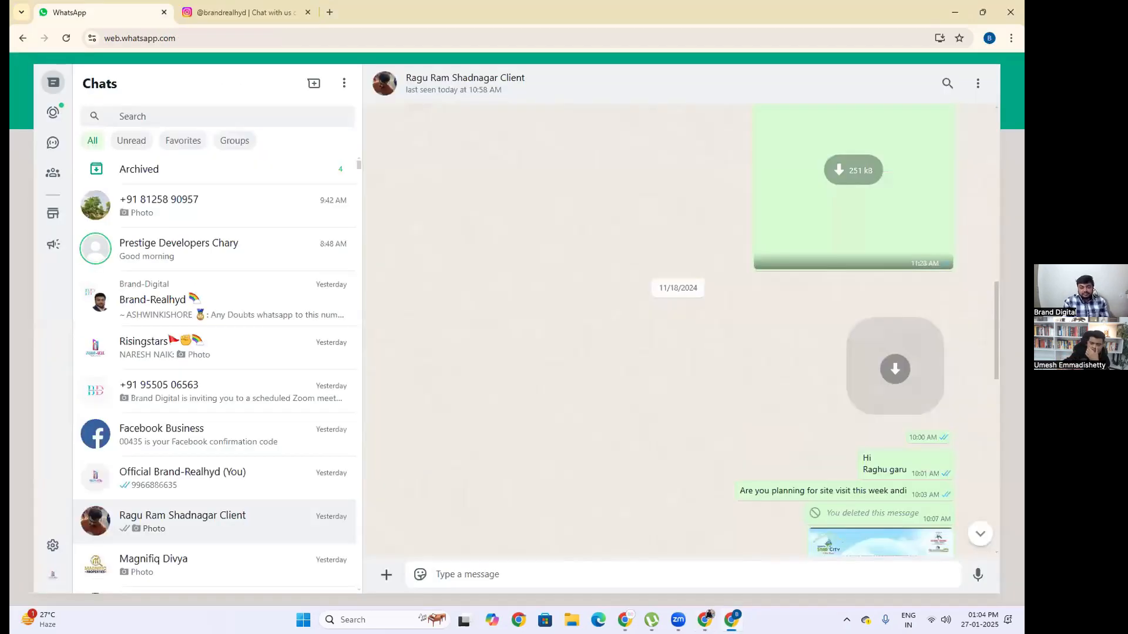
key("alt+Tab")
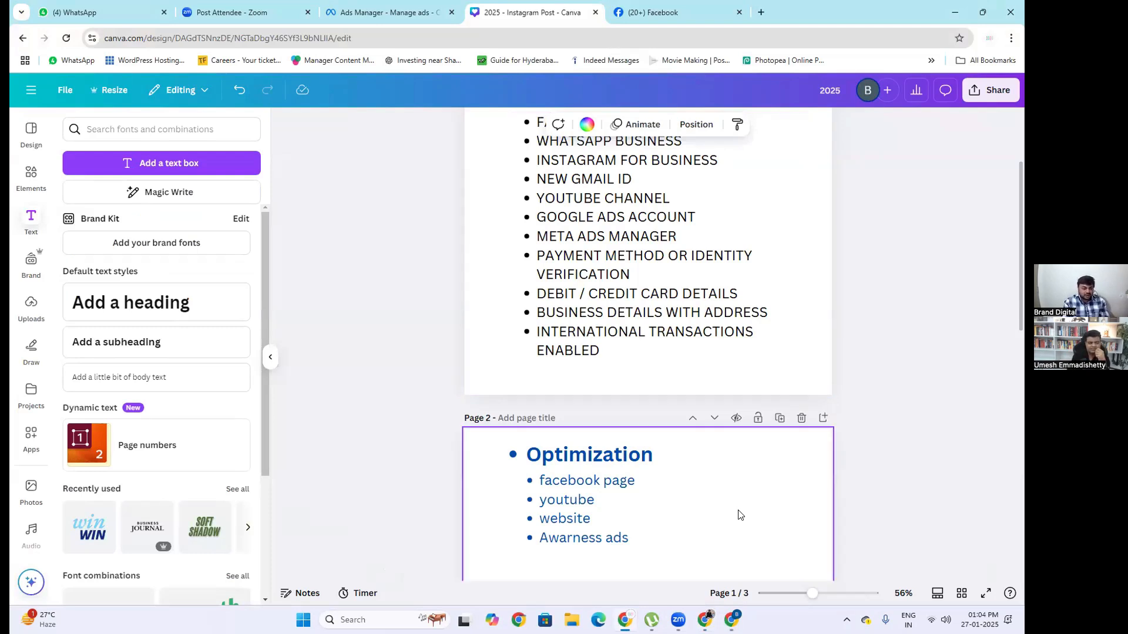
scroll(739, 515, "down", 2)
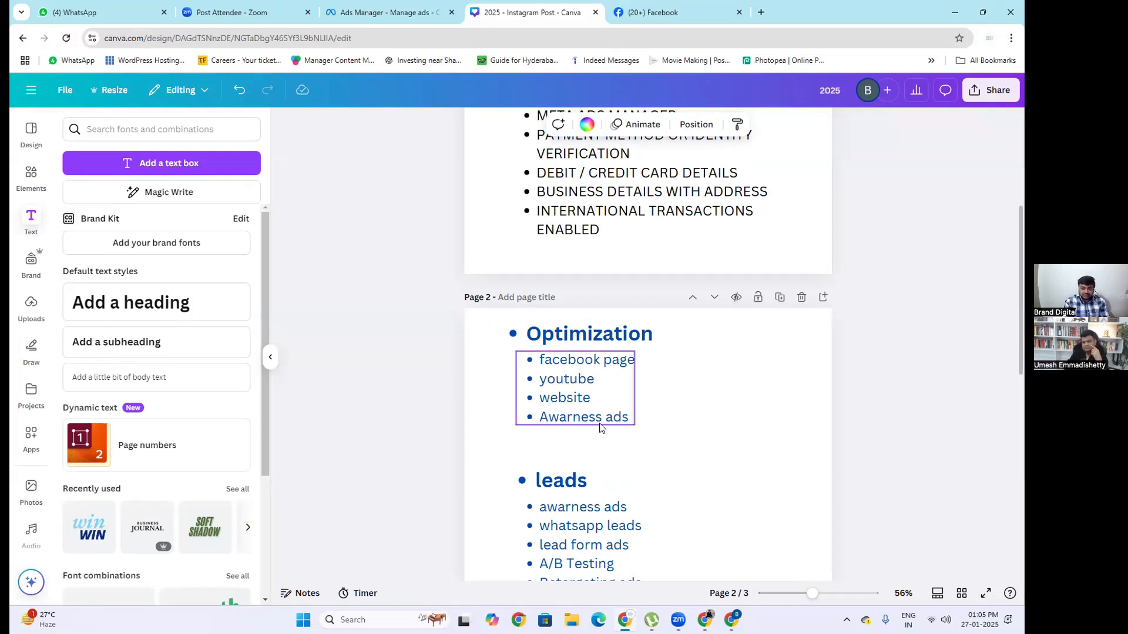
scroll(682, 456, "down", 4)
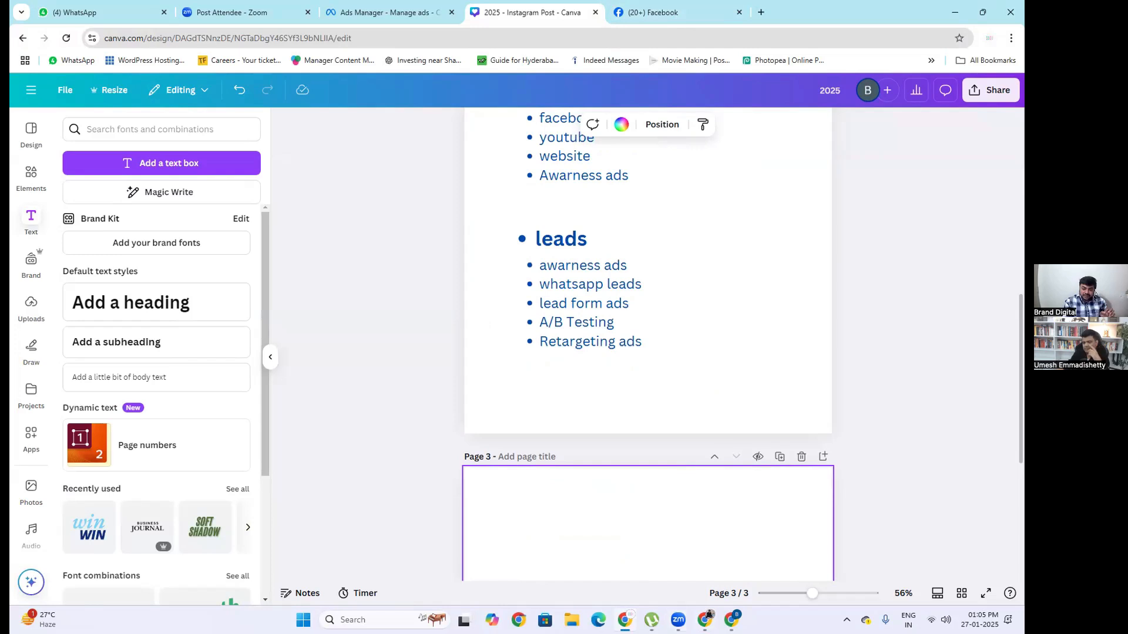
left_click(704, 620)
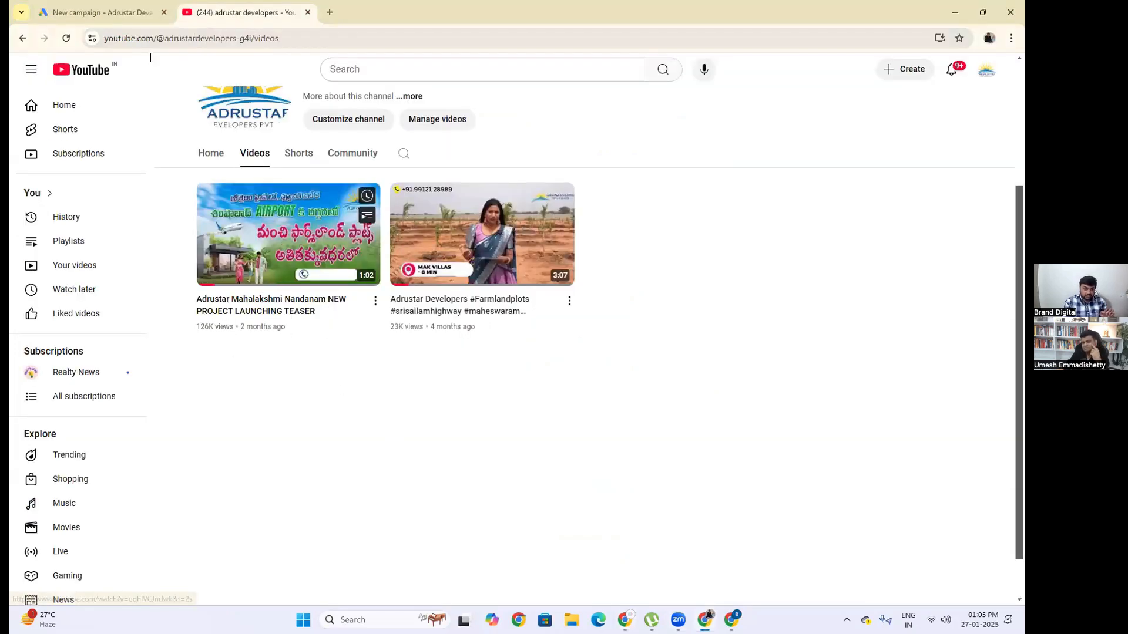
Go back to the Google Ads new campaign page and review the campaign types and Video campaign subtypes.
key("ctrl+shift+Tab")
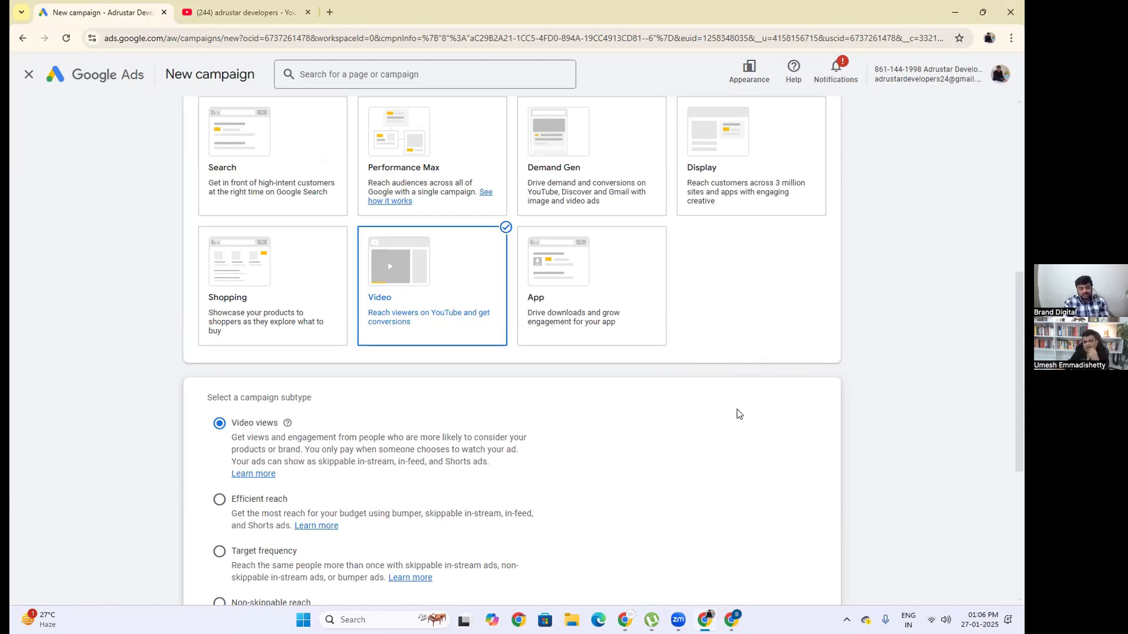
scroll(739, 414, "up", 1)
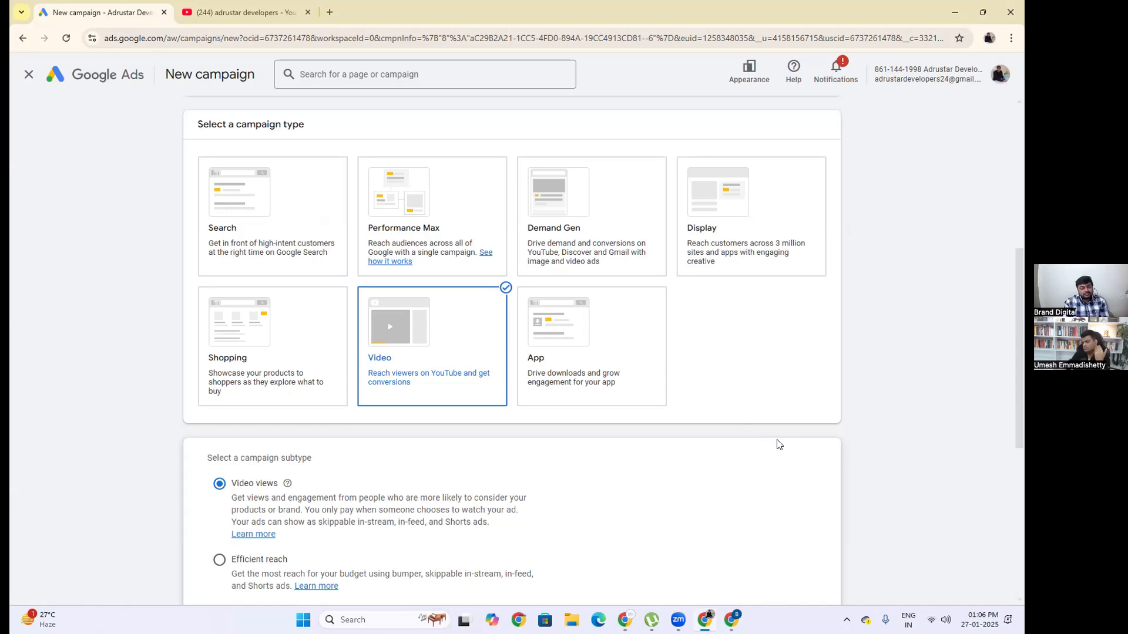
scroll(775, 448, "down", 6)
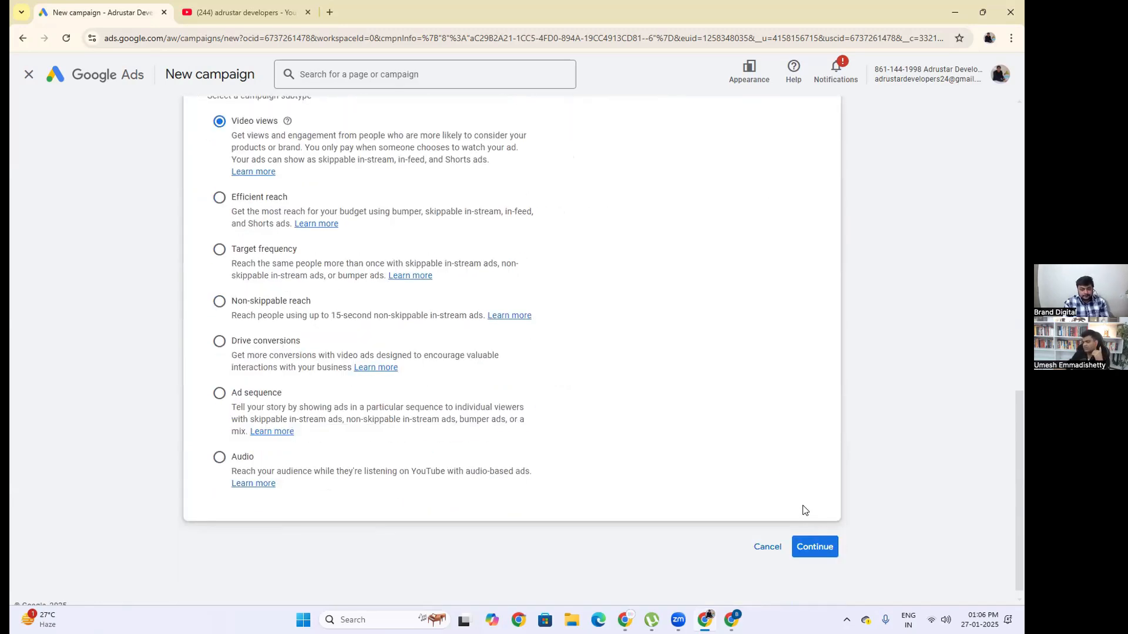
scroll(805, 510, "up", 7)
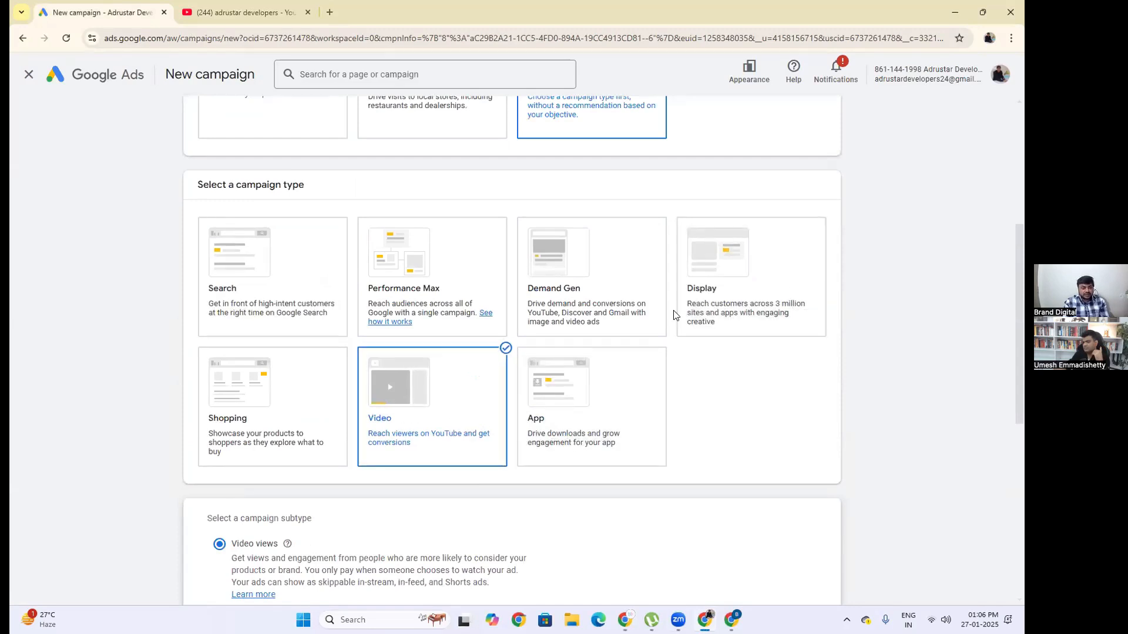
scroll(606, 531, "up", 1)
Switch to Meta Ads Manager to view its campaign list and return to the Google Ads window.
mouse_move(707, 617)
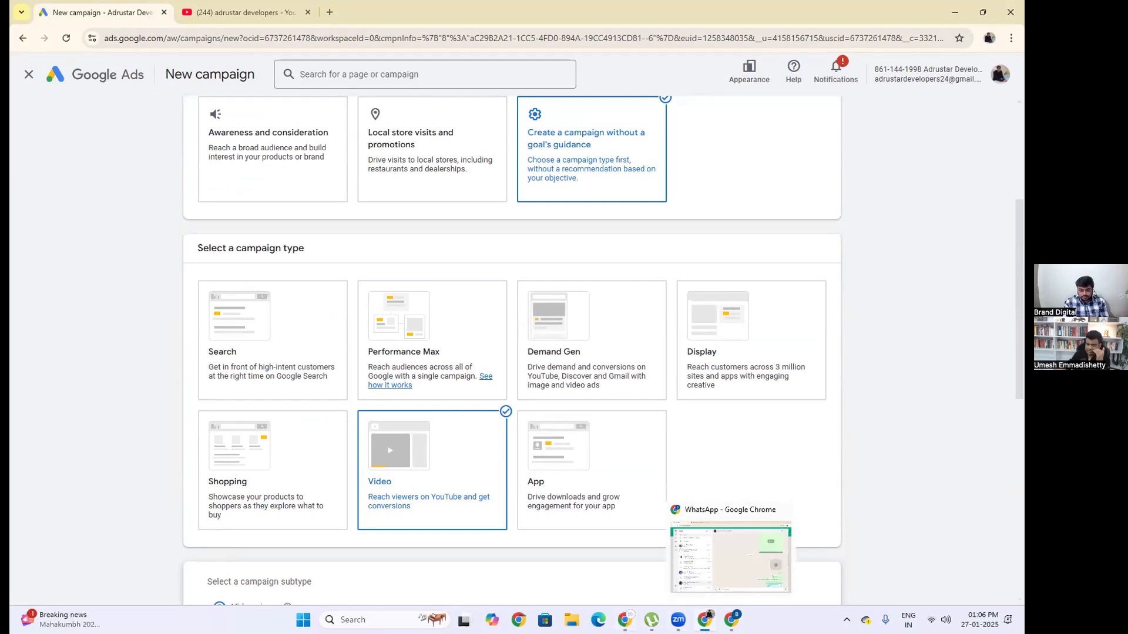
left_click(708, 617)
left_click(382, 12)
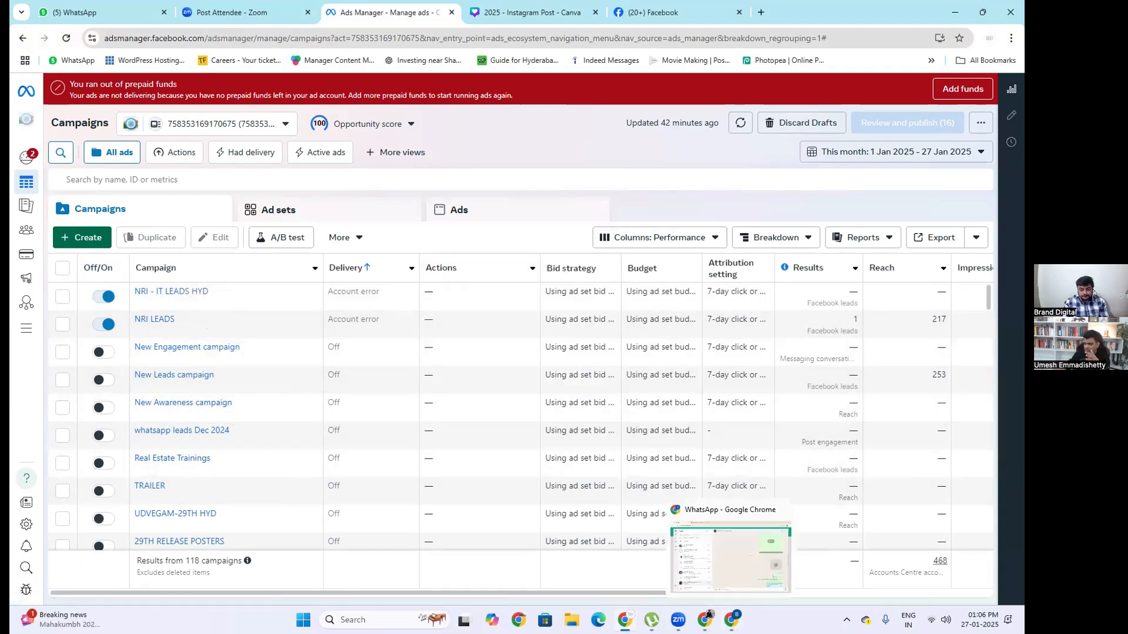
left_click(732, 619)
left_click(699, 543)
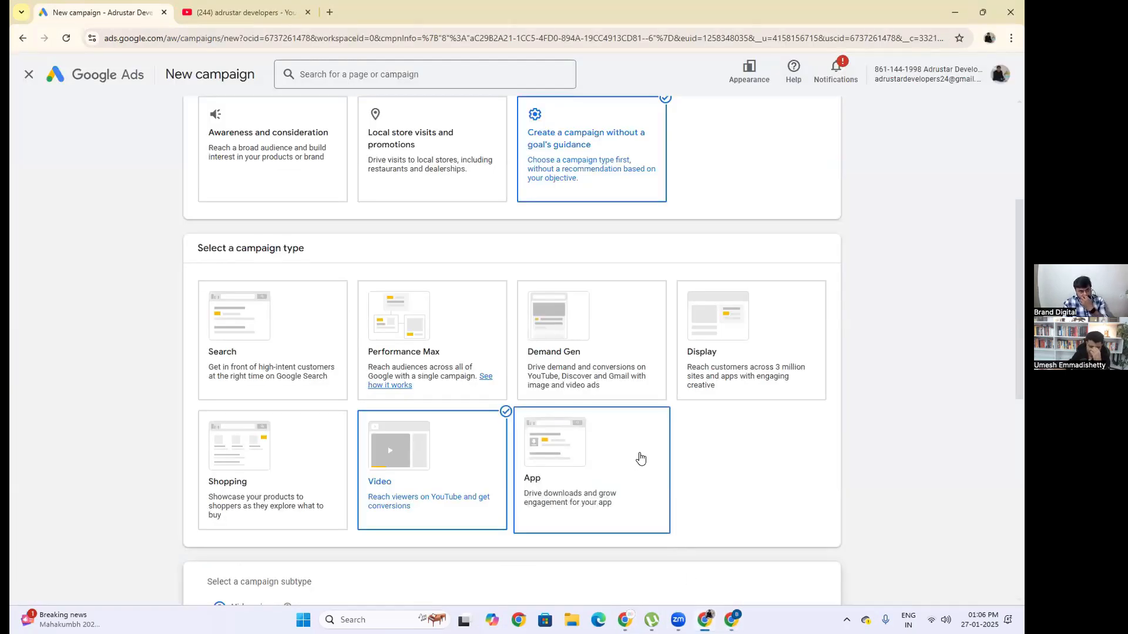
Exit the new campaign setup and search Google for "open plots in shadnagar" in a new tab.
left_click(29, 76)
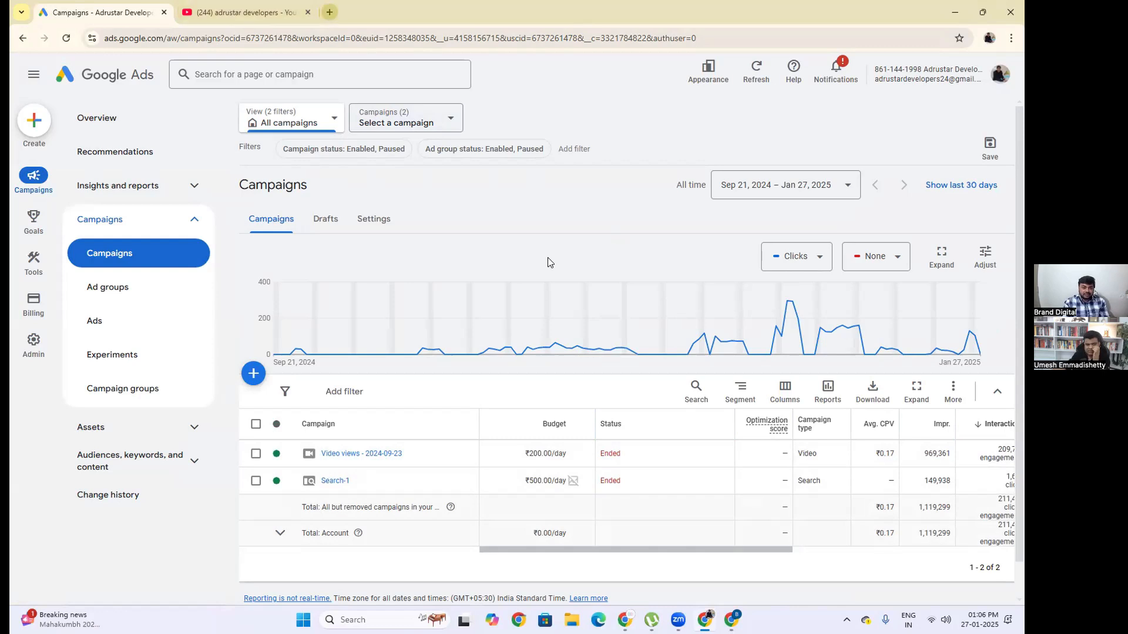
left_click(330, 12)
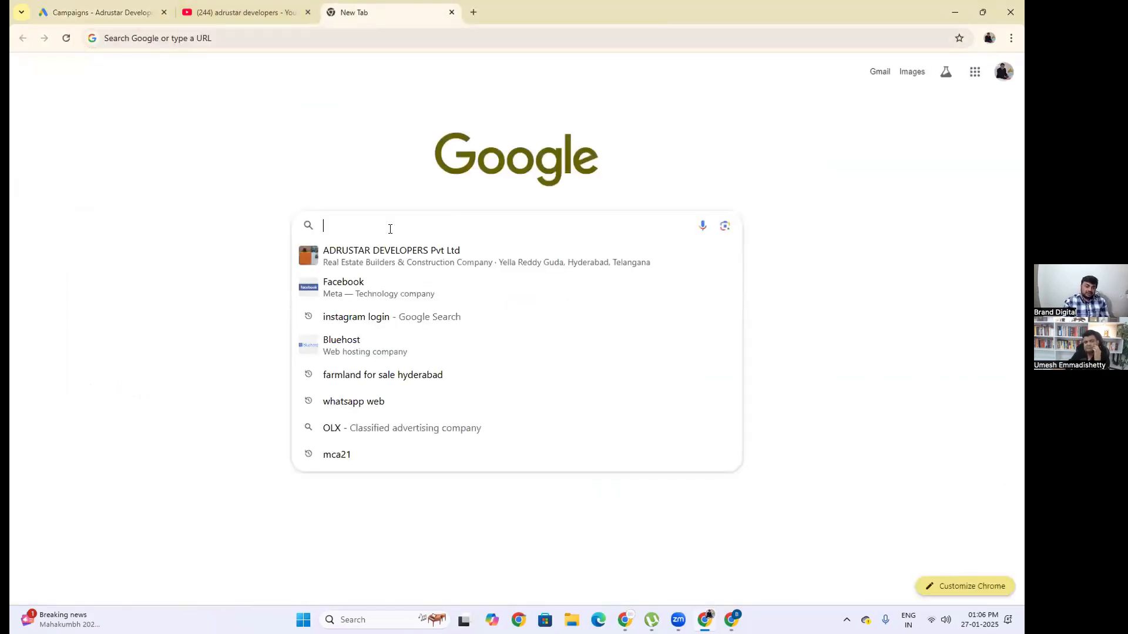
type("open ")
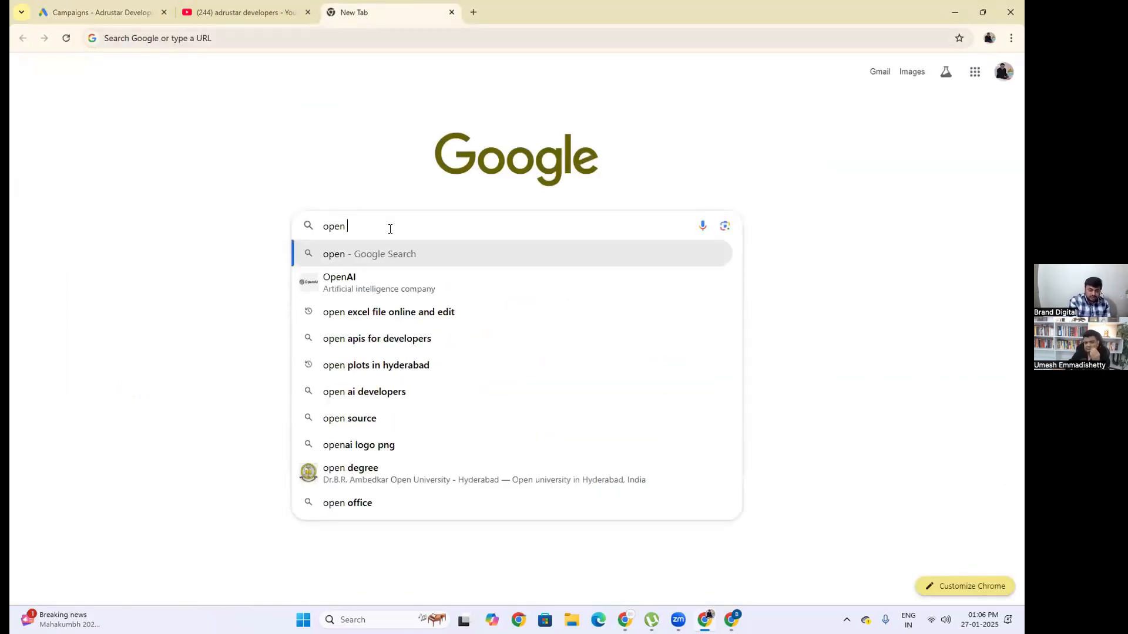
type("plots in shadnagar")
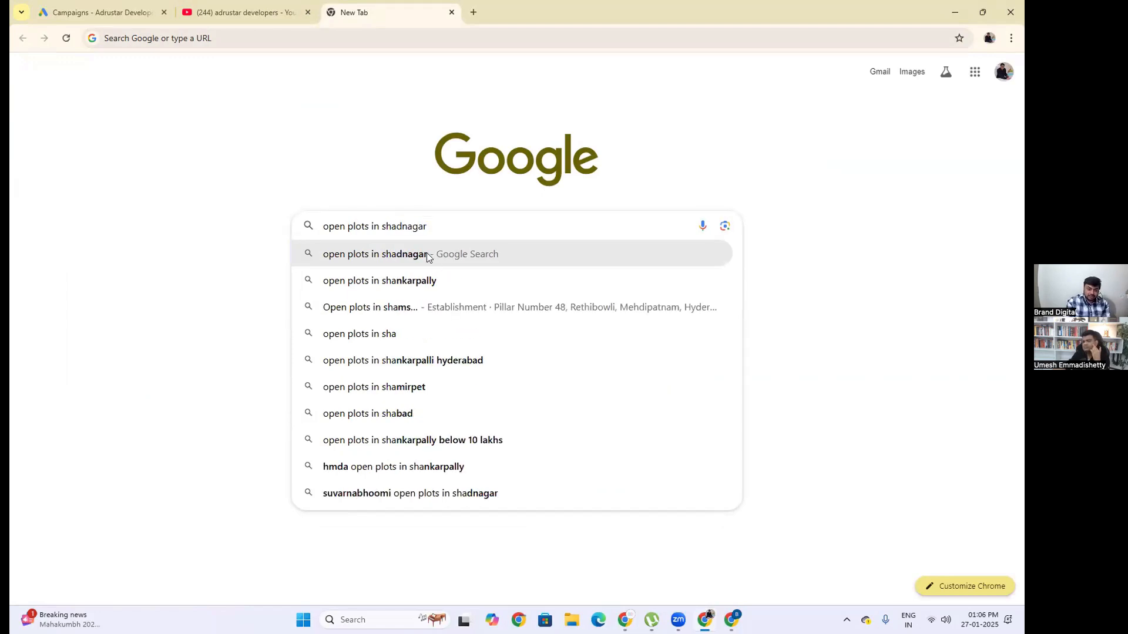
left_click(427, 258)
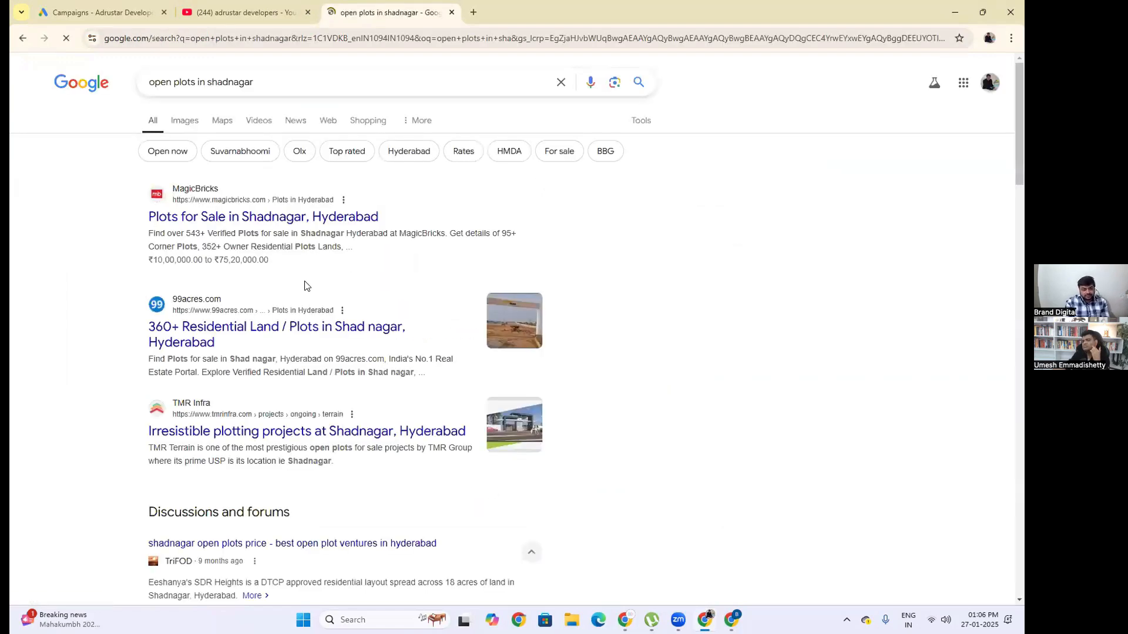
Examine the website results for the Shadnagar plots search, then enlarge the Places map and look through the businesses below it.
scroll(284, 433, "down", 2)
scroll(284, 434, "down", 4)
scroll(285, 431, "up", 6)
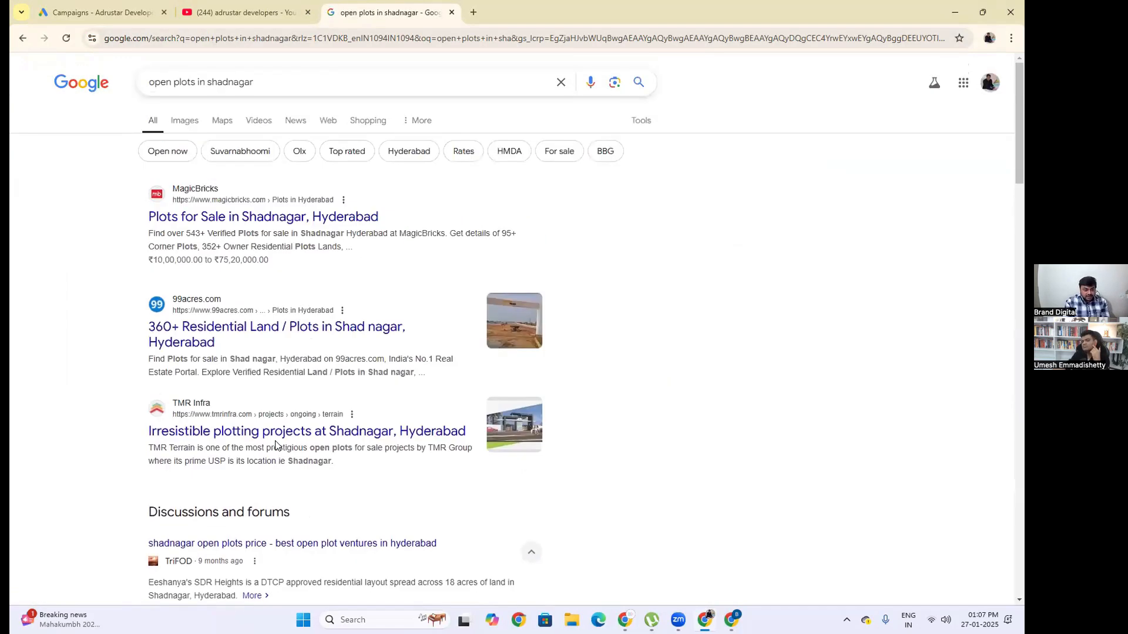
scroll(287, 429, "down", 3)
scroll(329, 446, "down", 2)
scroll(367, 455, "up", 5)
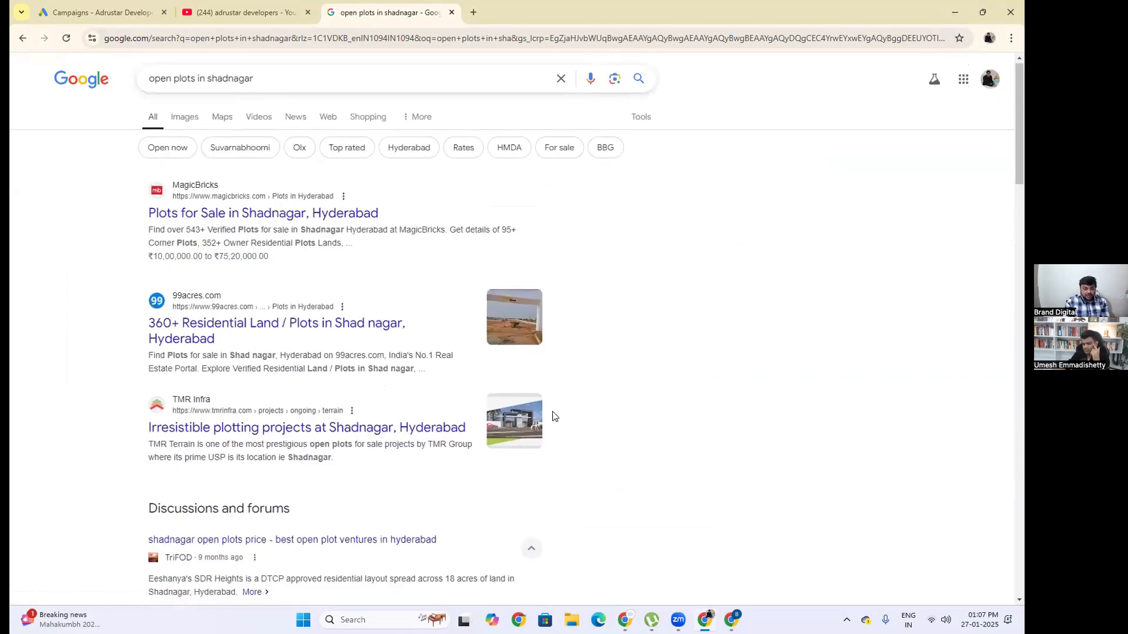
scroll(476, 396, "down", 6)
left_click(446, 452)
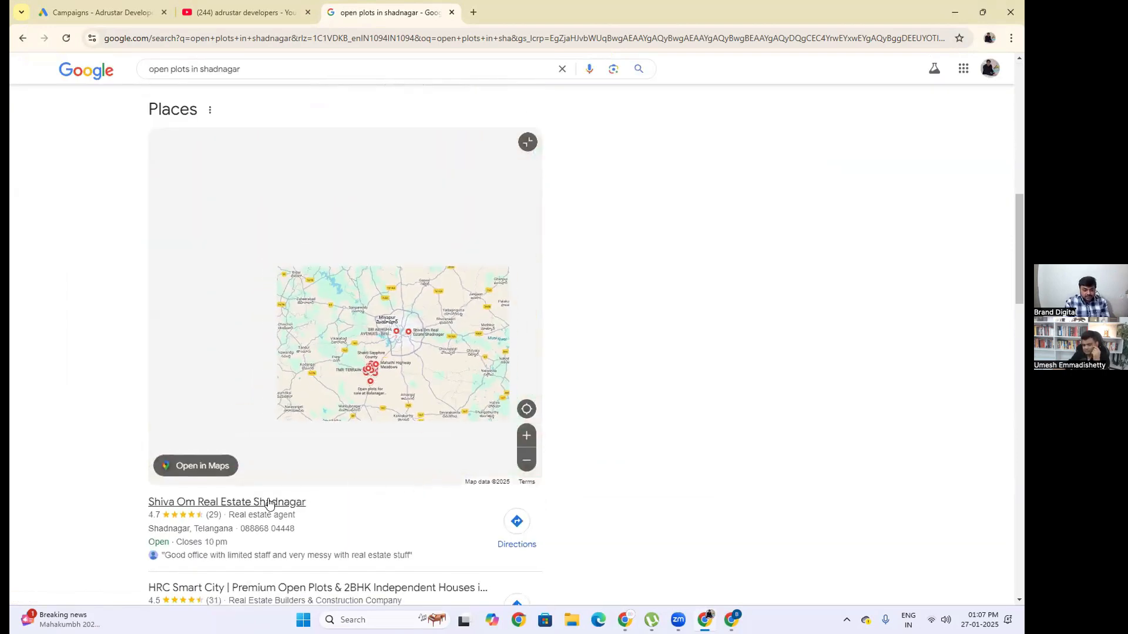
scroll(672, 405, "down", 4)
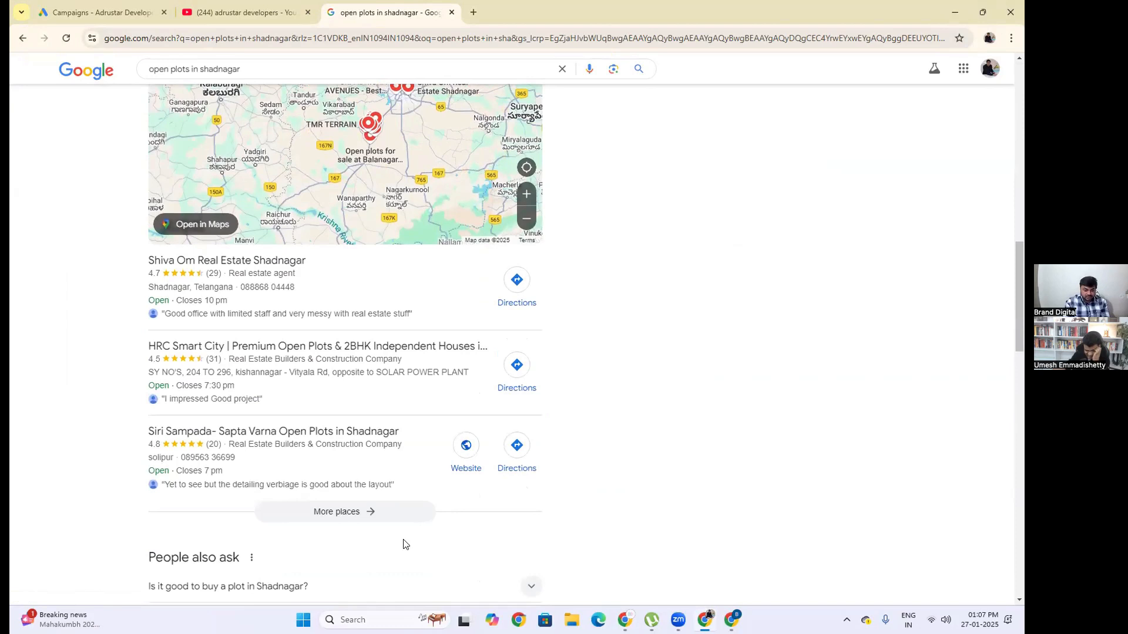
Show more places, open the Siri Sampada- Sapta Varna Open Plots listing and visit its website, selecting the site address.
left_click(350, 519)
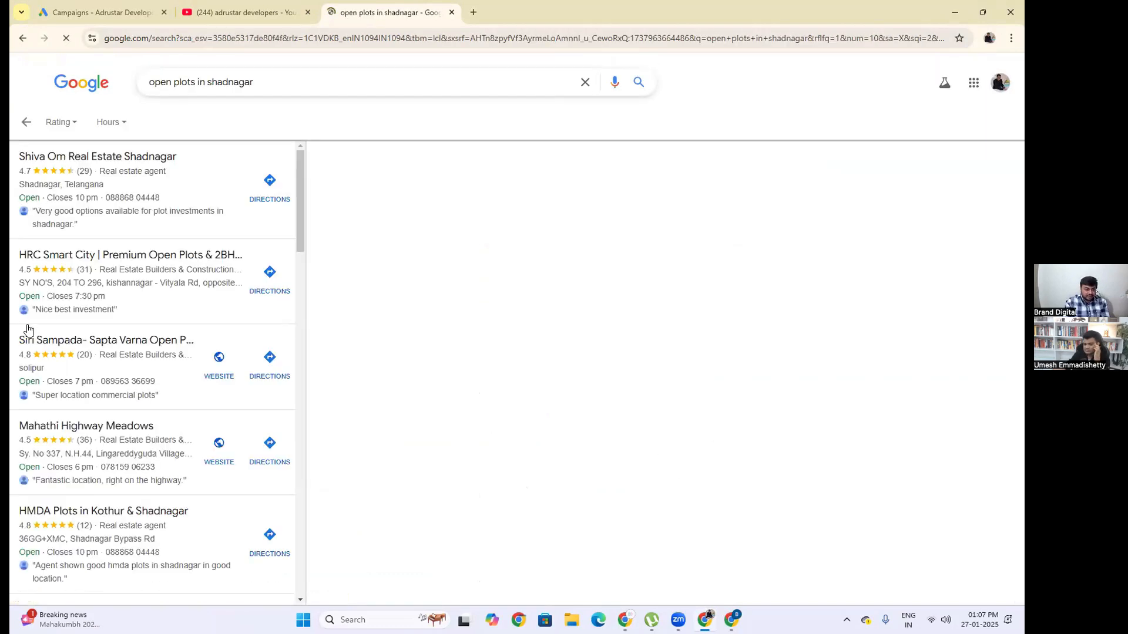
left_click(37, 343)
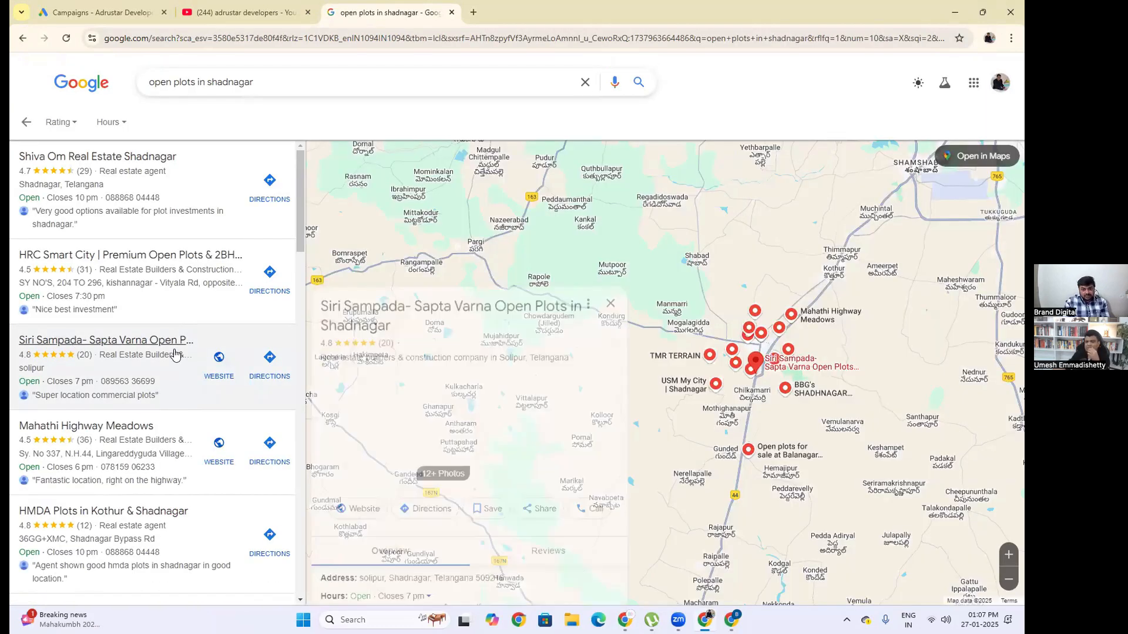
left_click(354, 370)
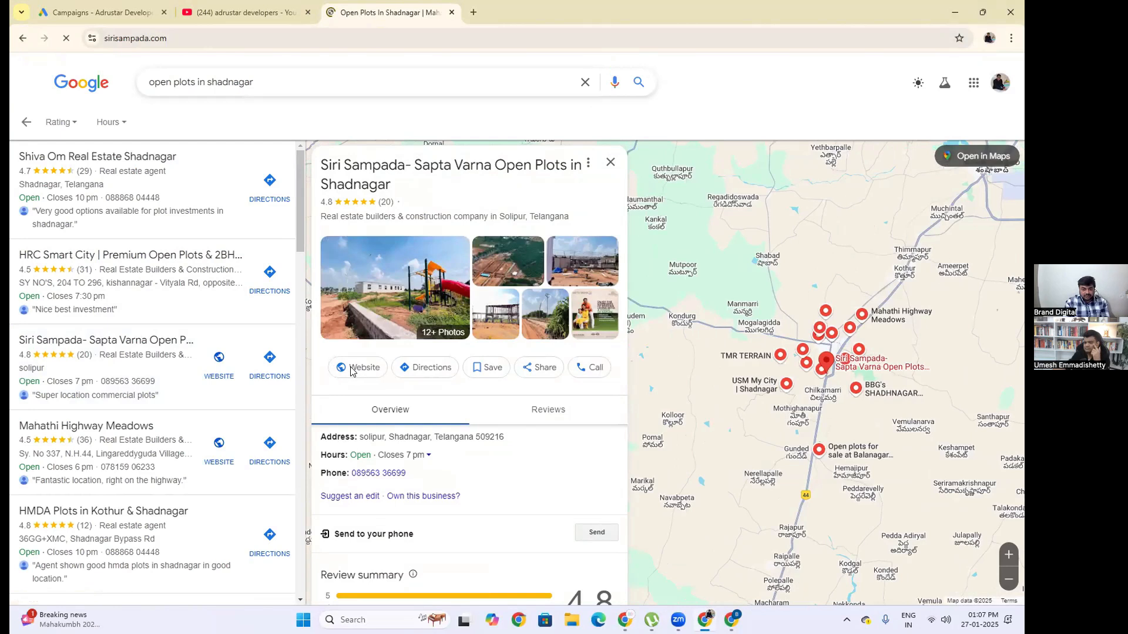
left_click(143, 39)
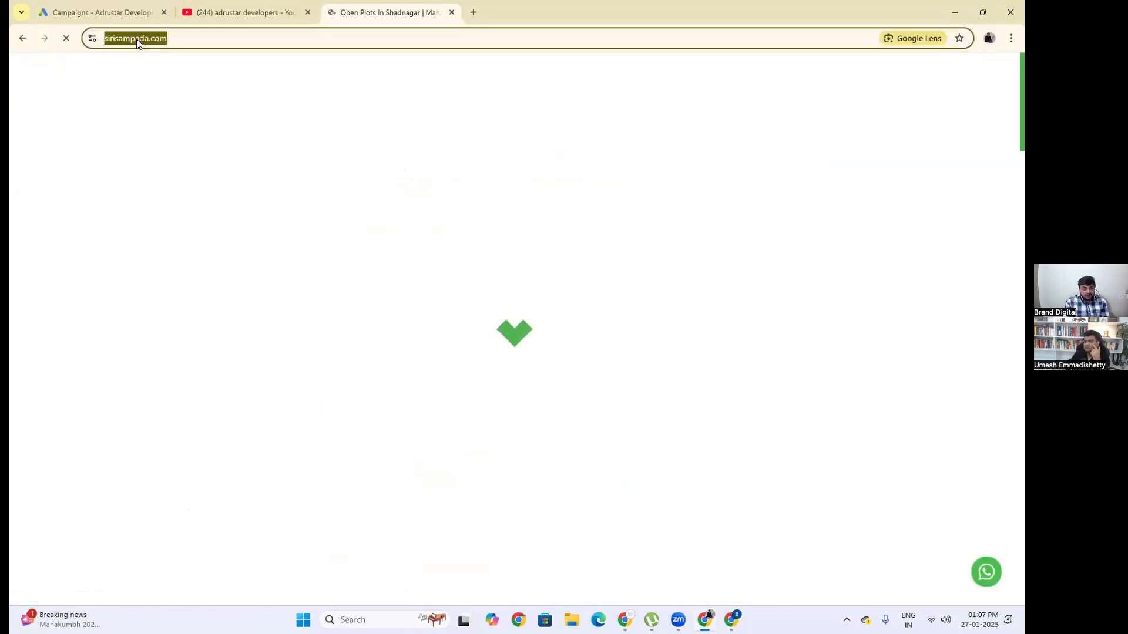
right_click(138, 41)
left_click(106, 11)
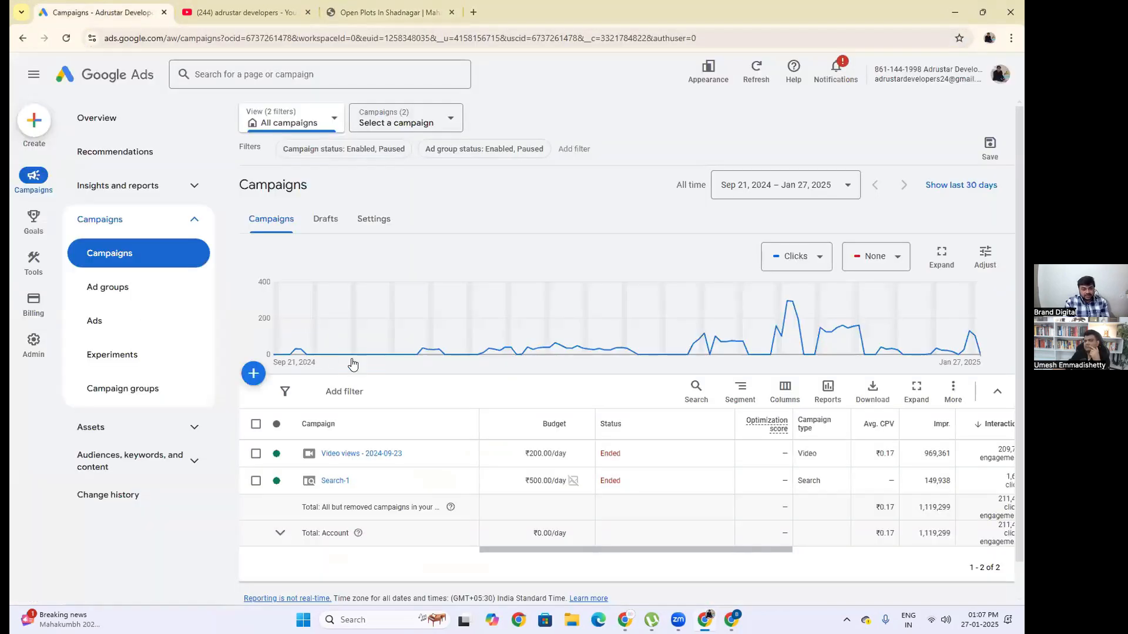
left_click(359, 480)
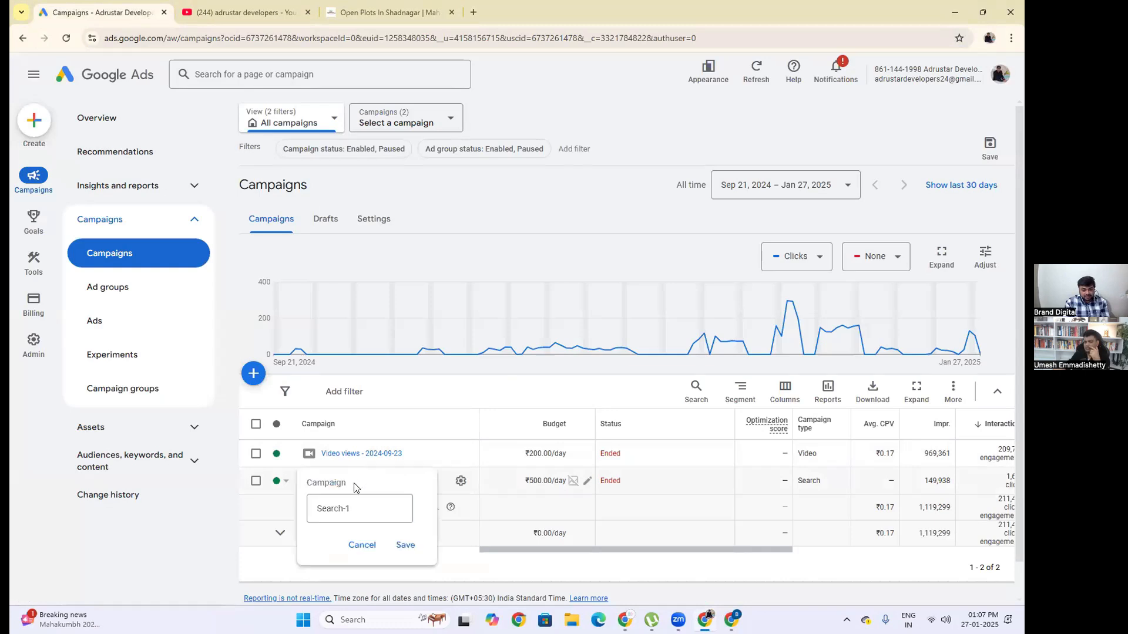
left_click(361, 544)
Leave the Siri Sampada website and places list for the main Google search results, checking the Google Ads campaign list in between.
left_click(416, 6)
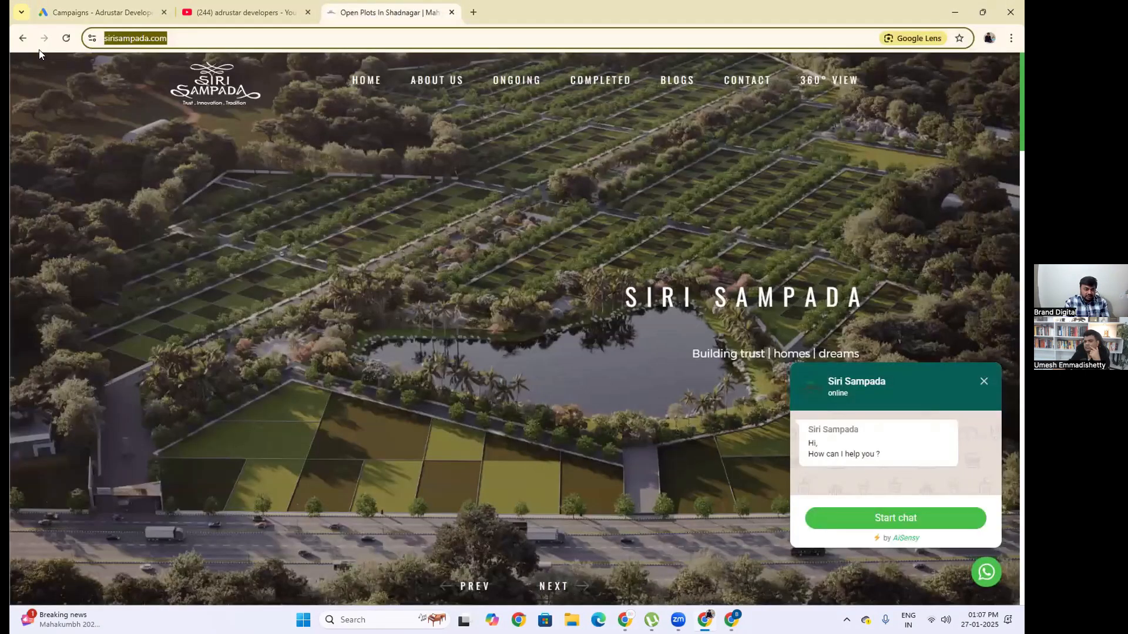
left_click(22, 39)
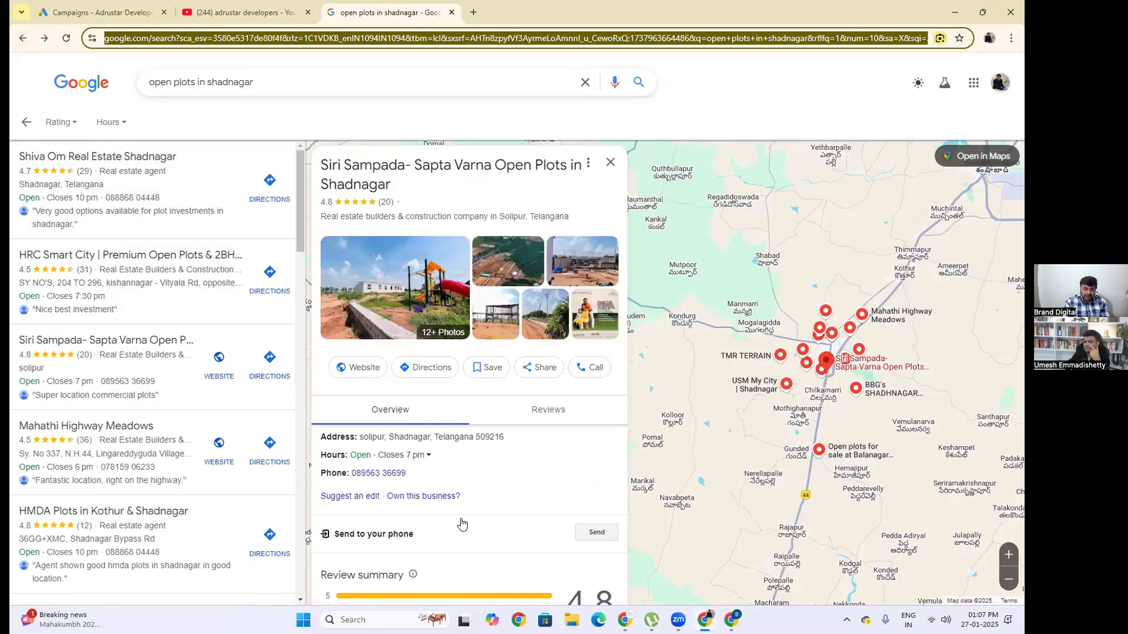
left_click(134, 20)
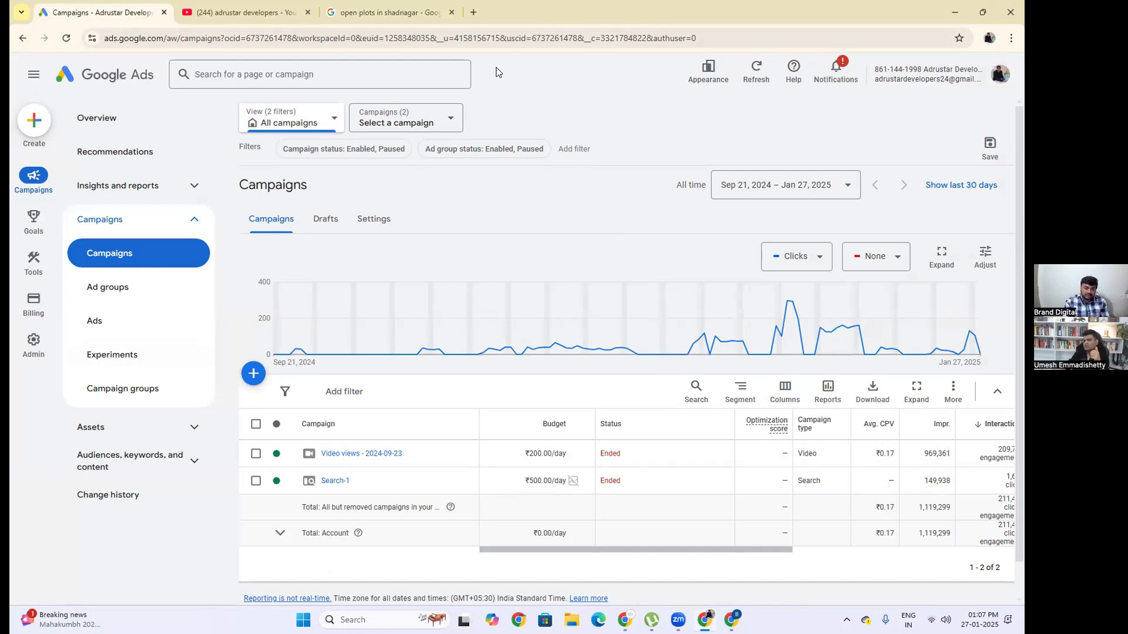
left_click(390, 10)
left_click(26, 122)
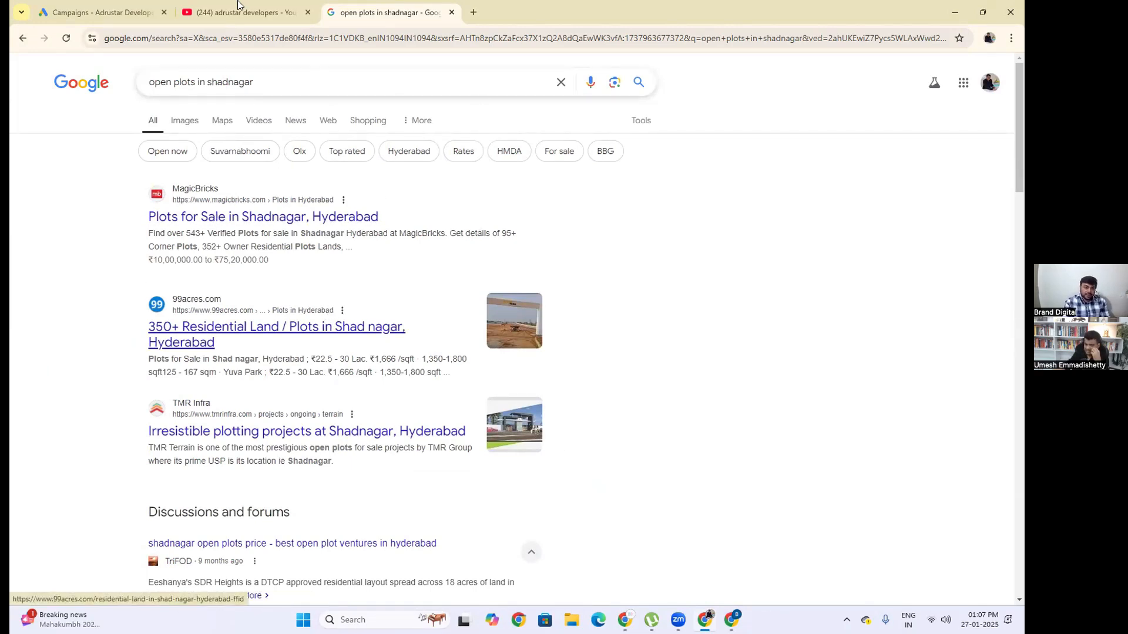
Return to Google Ads, open the "Video views - 2024-09-23 #2" ad group's ad for editing, and review its video and text fields.
left_click(117, 13)
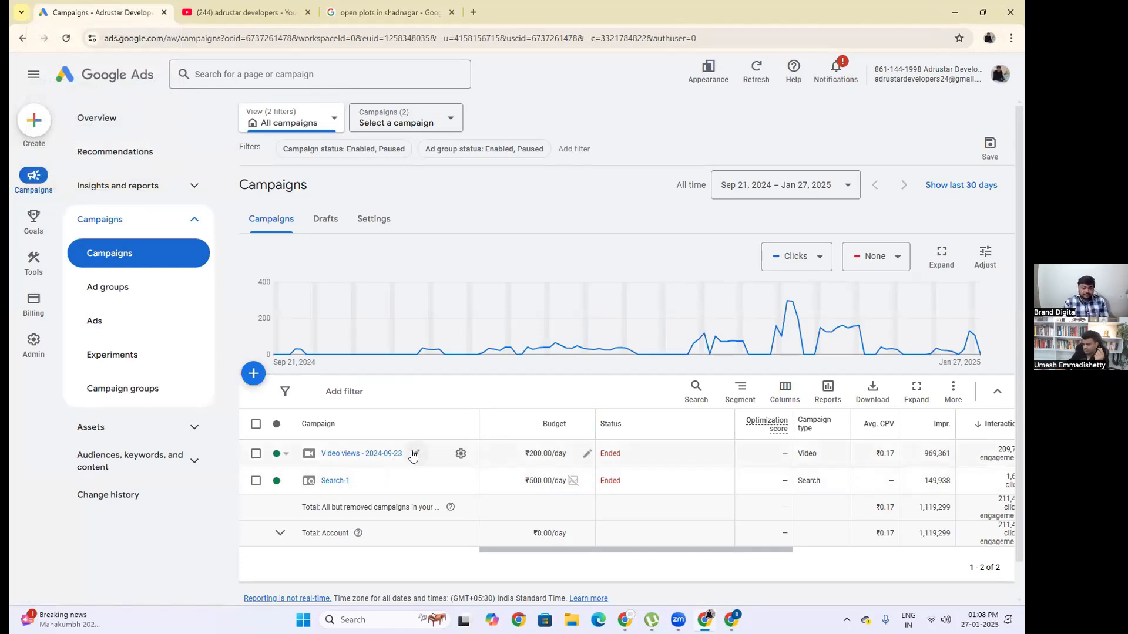
left_click(376, 456)
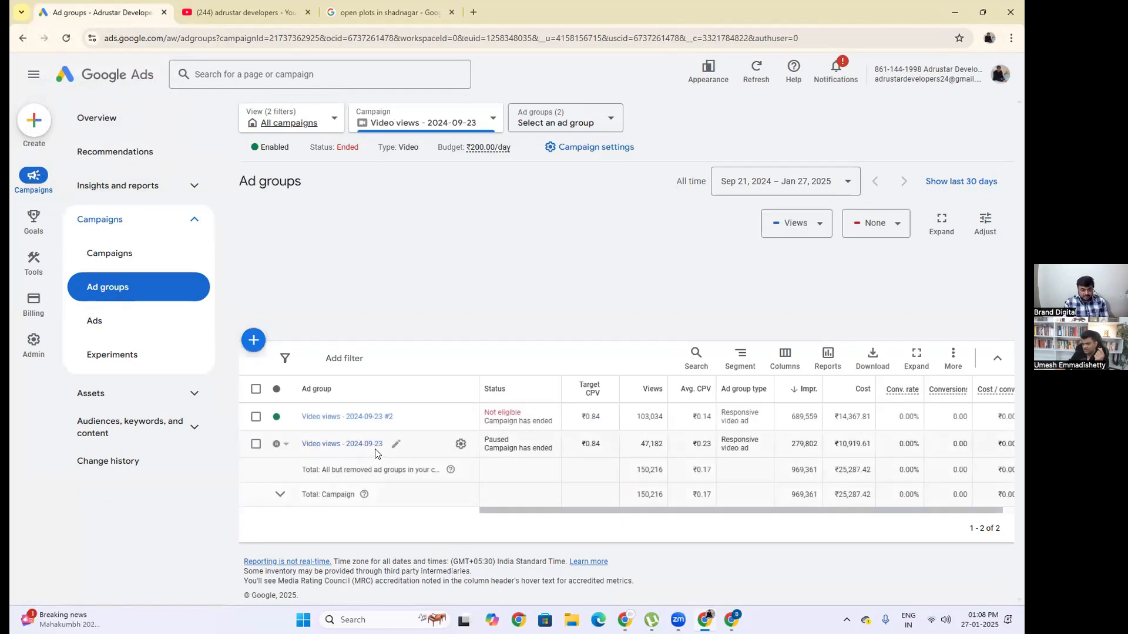
left_click(361, 418)
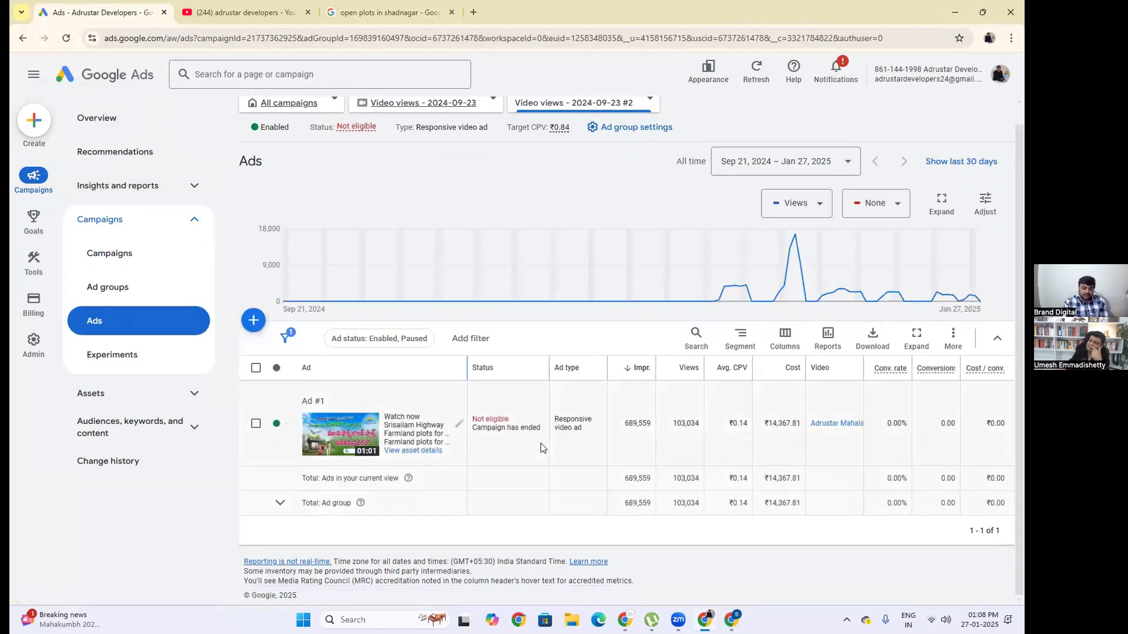
left_click(460, 425)
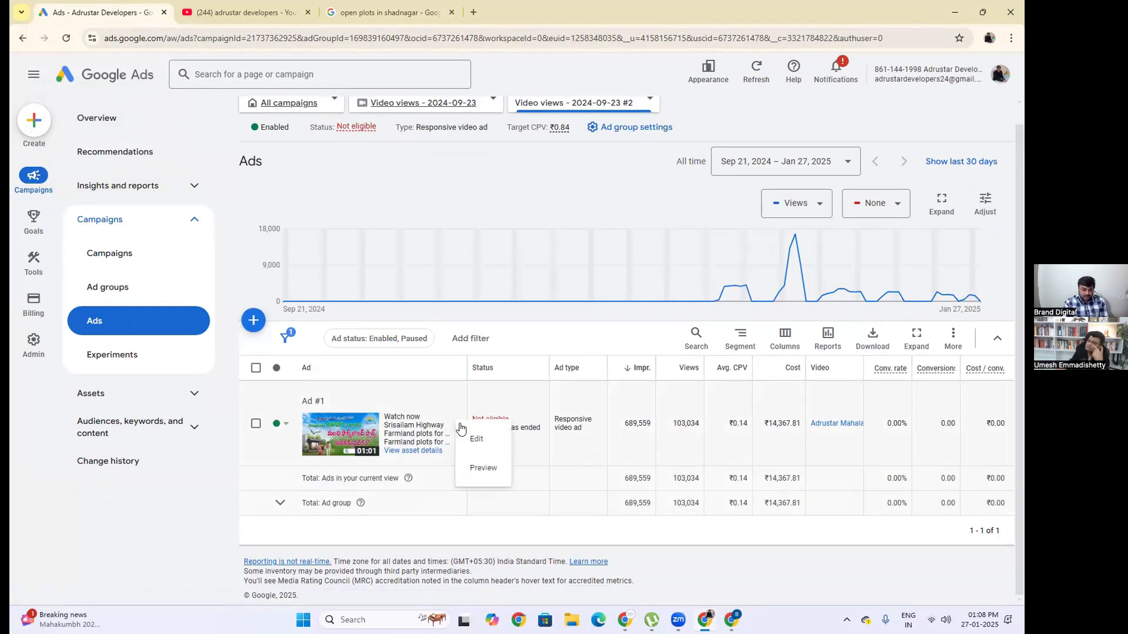
left_click(470, 439)
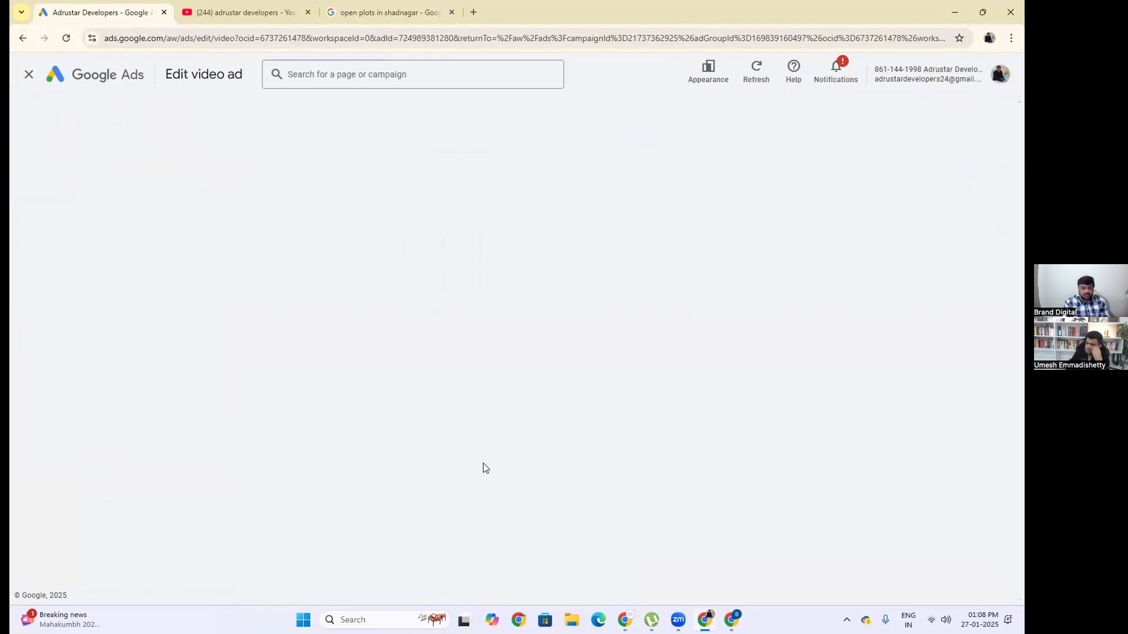
scroll(375, 450, "down", 7)
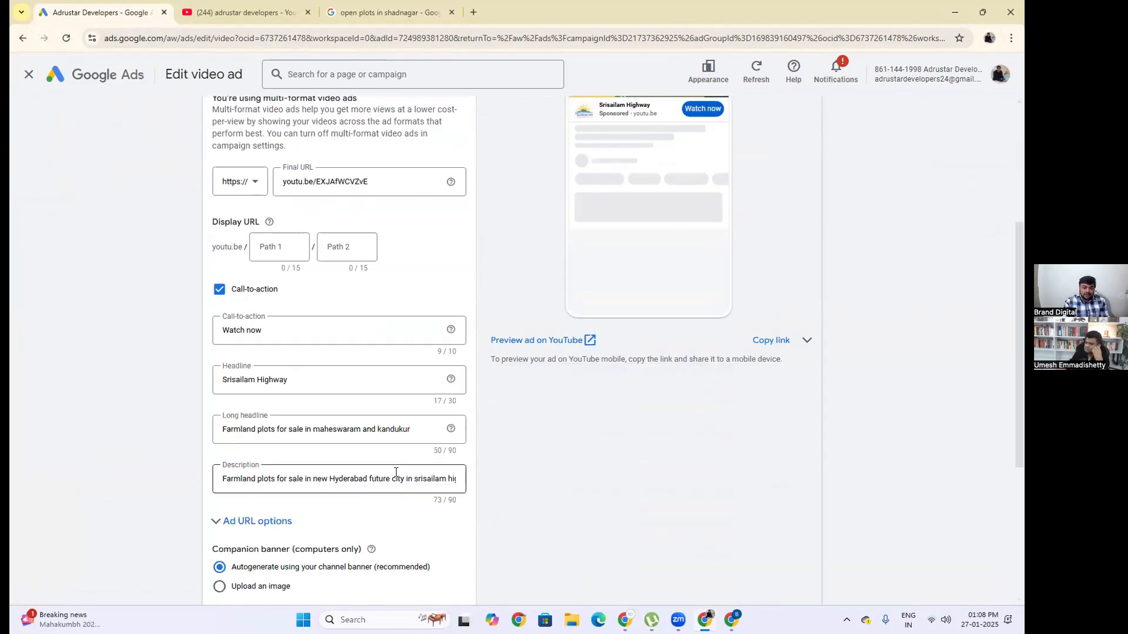
scroll(403, 491, "up", 4)
scroll(403, 498, "up", 3)
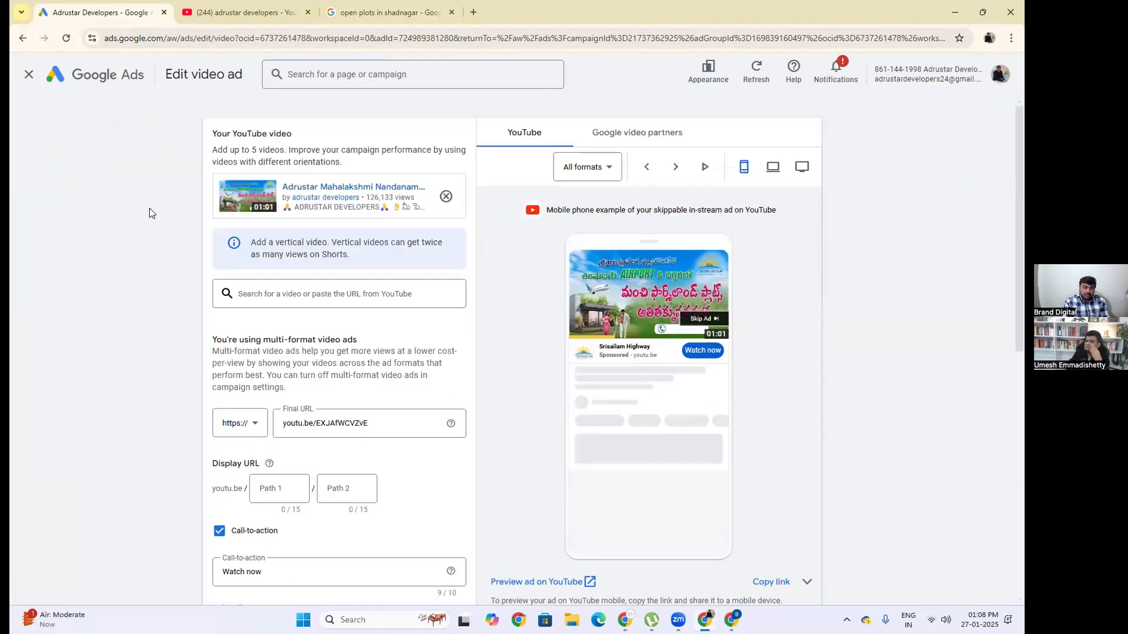
Leave the ad editor and view the asset details of Ad #1 in the "Video views - 2024-09-23 #2" ad group.
left_click(24, 38)
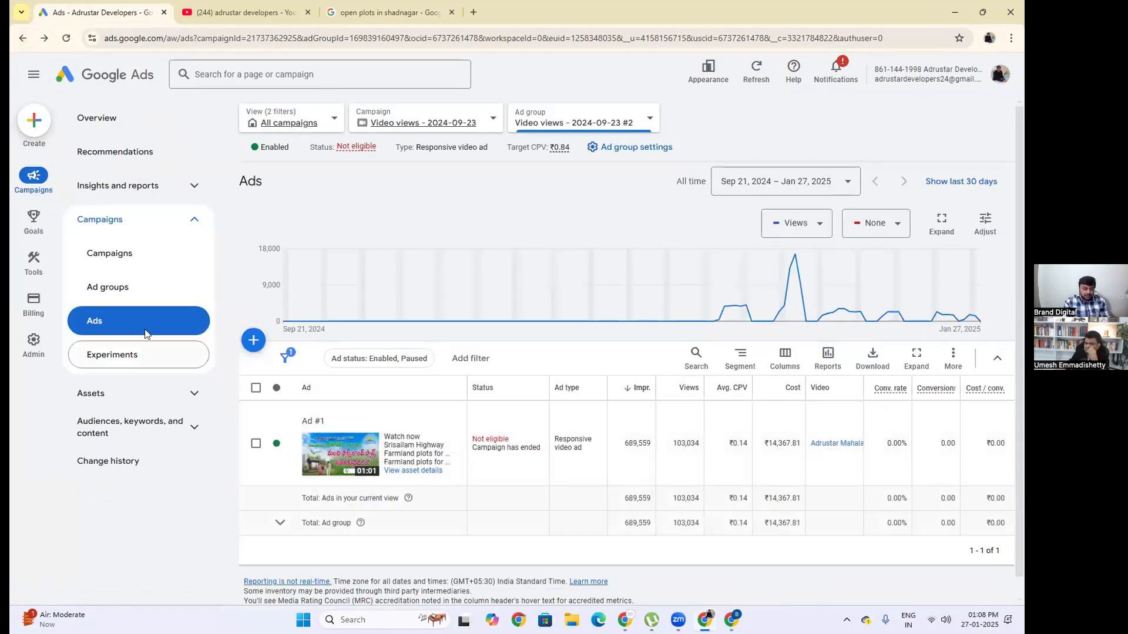
left_click(106, 288)
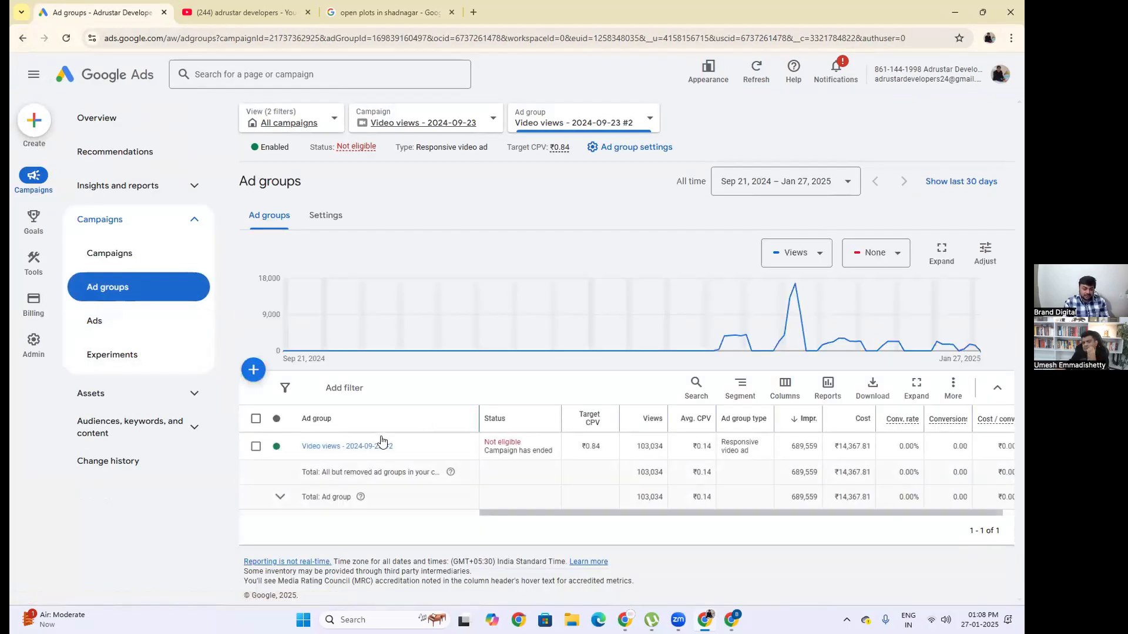
left_click(368, 446)
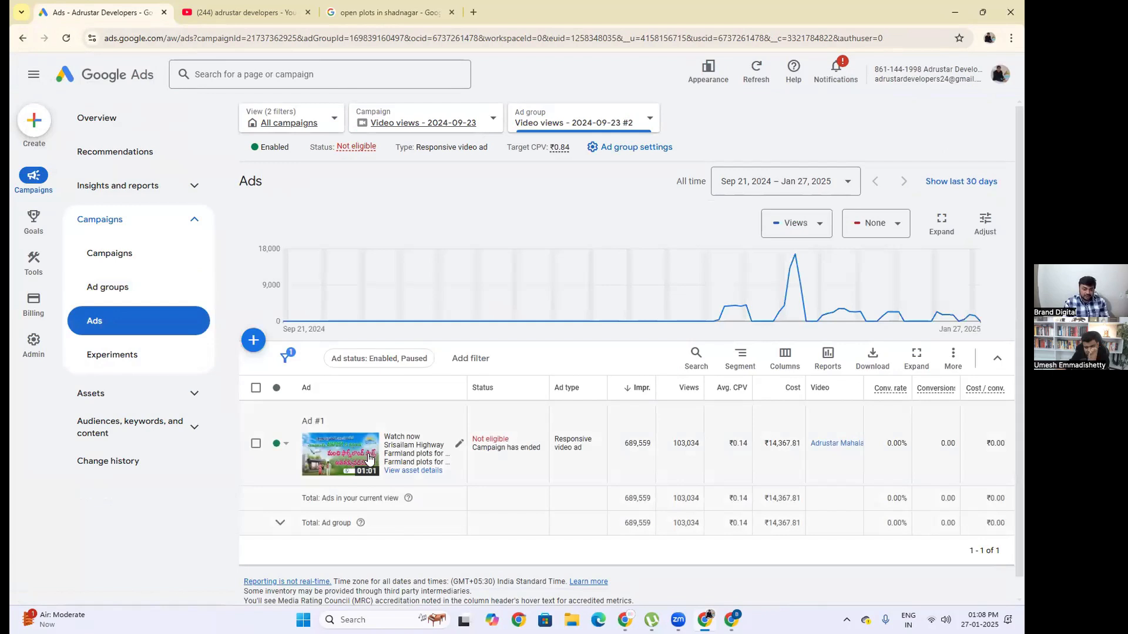
left_click(413, 471)
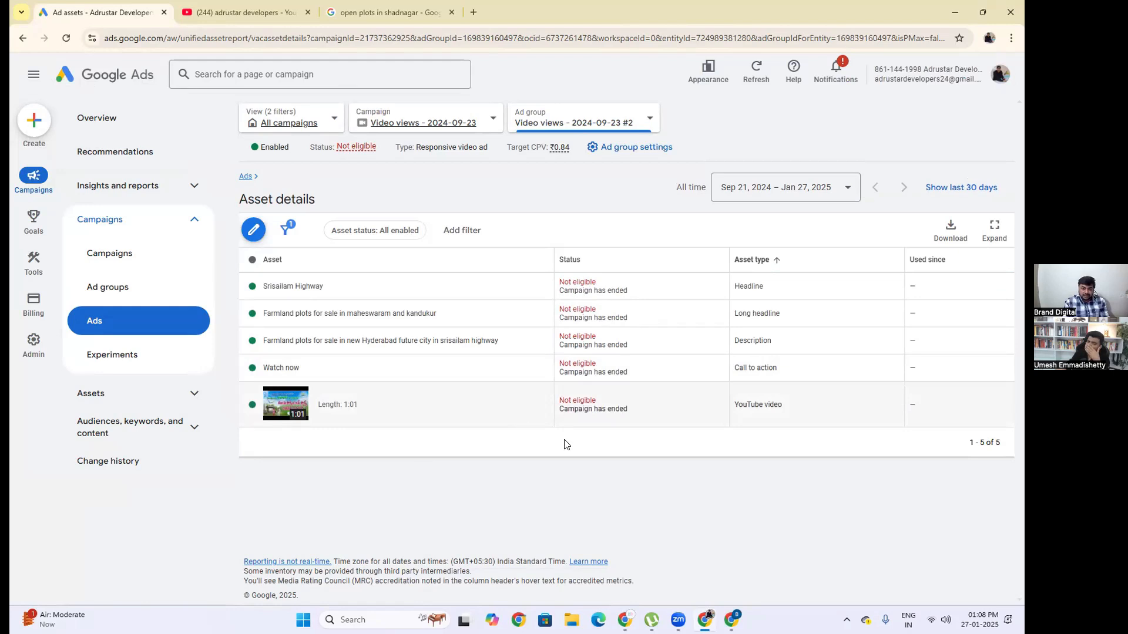
Reopen the video ad for editing from its asset details, review its fields and Shorts preview, and close the editor.
left_click(259, 230)
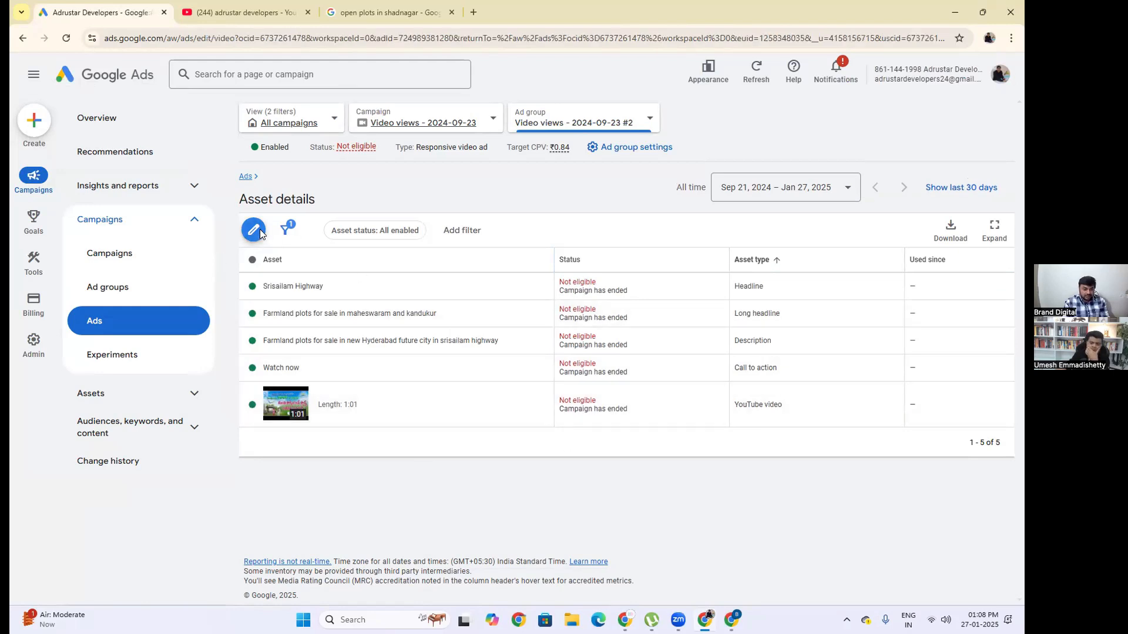
scroll(422, 386, "down", 2)
scroll(422, 389, "down", 6)
scroll(393, 437, "up", 4)
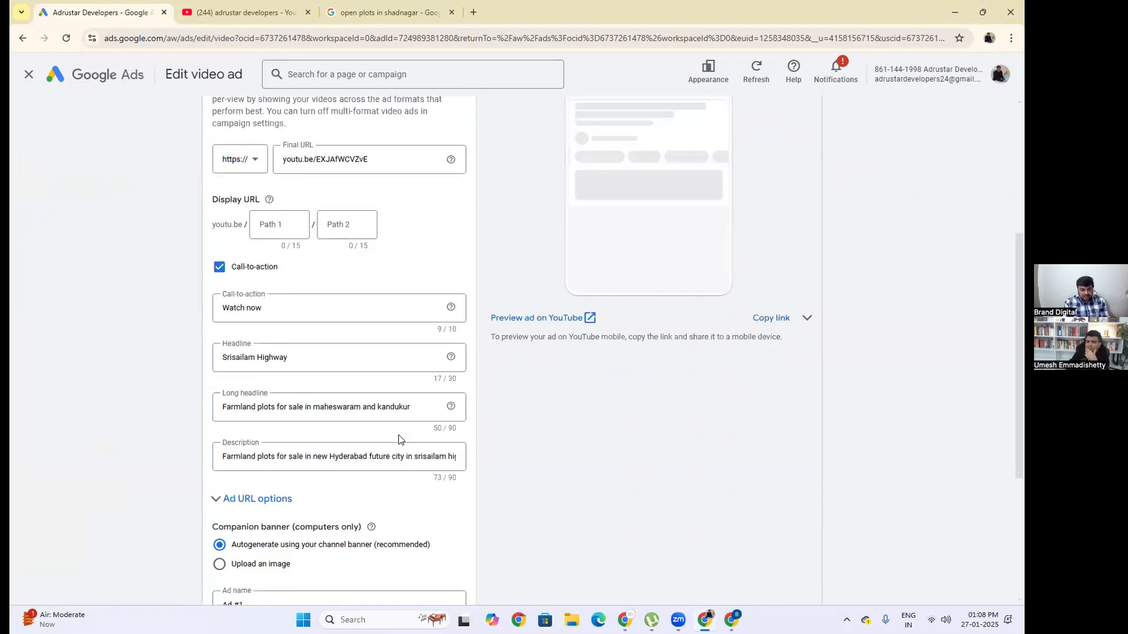
scroll(399, 439, "up", 4)
left_click(646, 146)
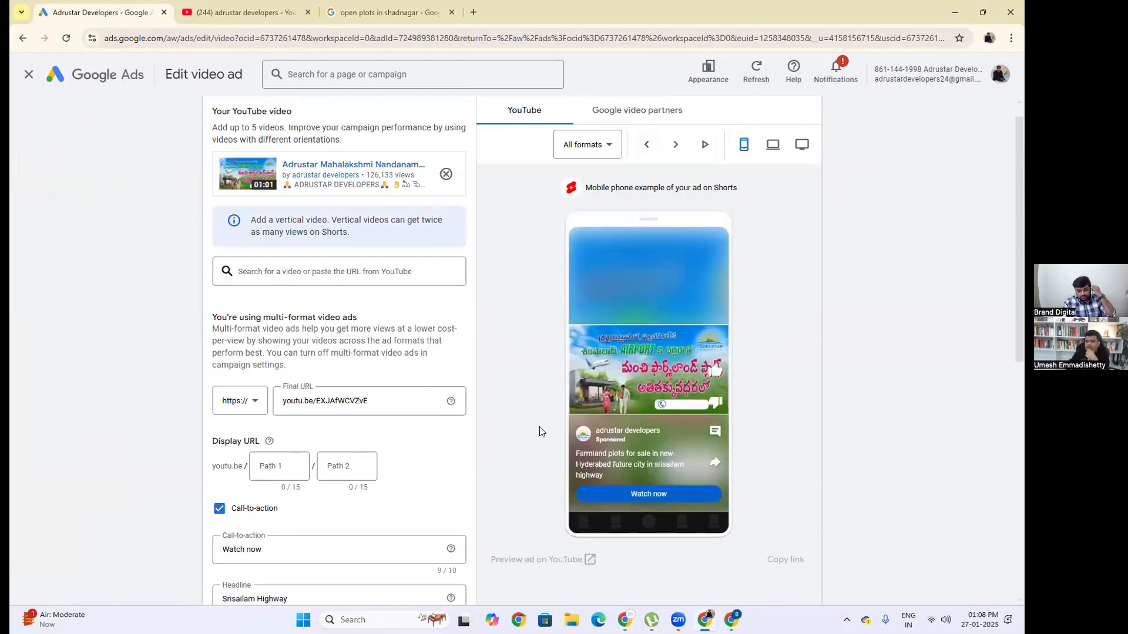
left_click(28, 74)
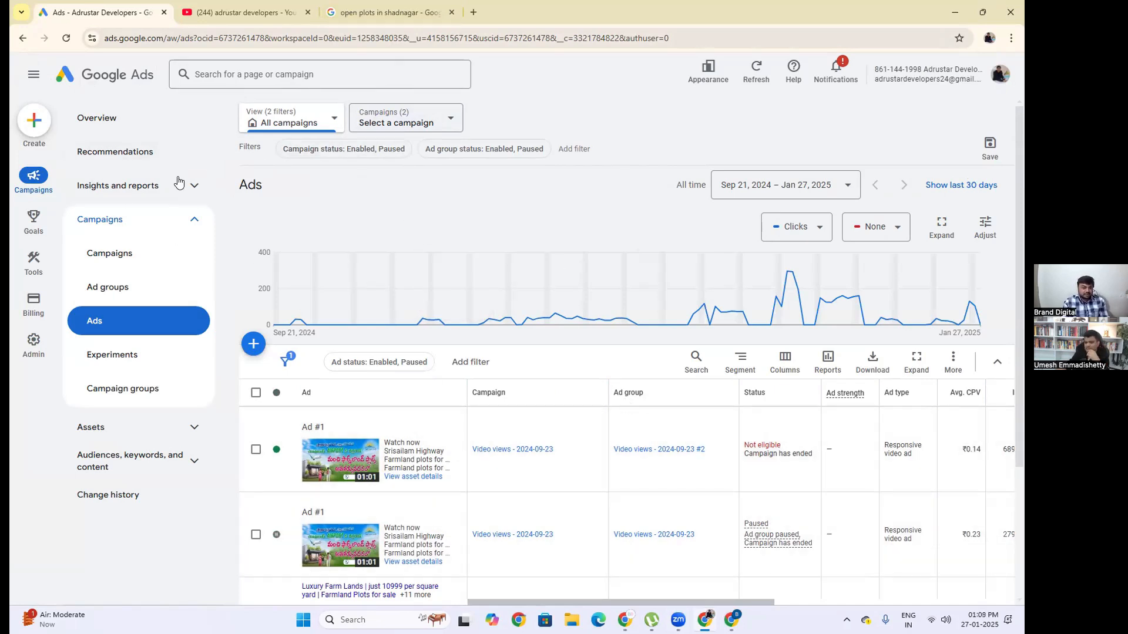
View the performance overview of the Search-1 and Video views - 2024-09-23 campaigns in turn, dismissing the campaign notice.
left_click(118, 121)
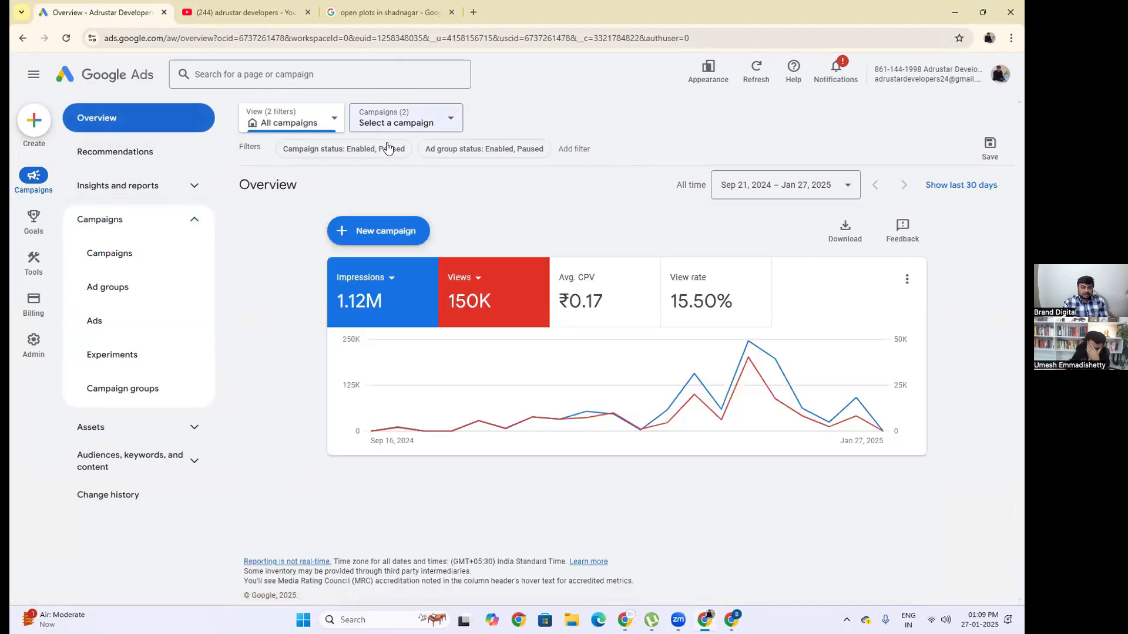
left_click(411, 122)
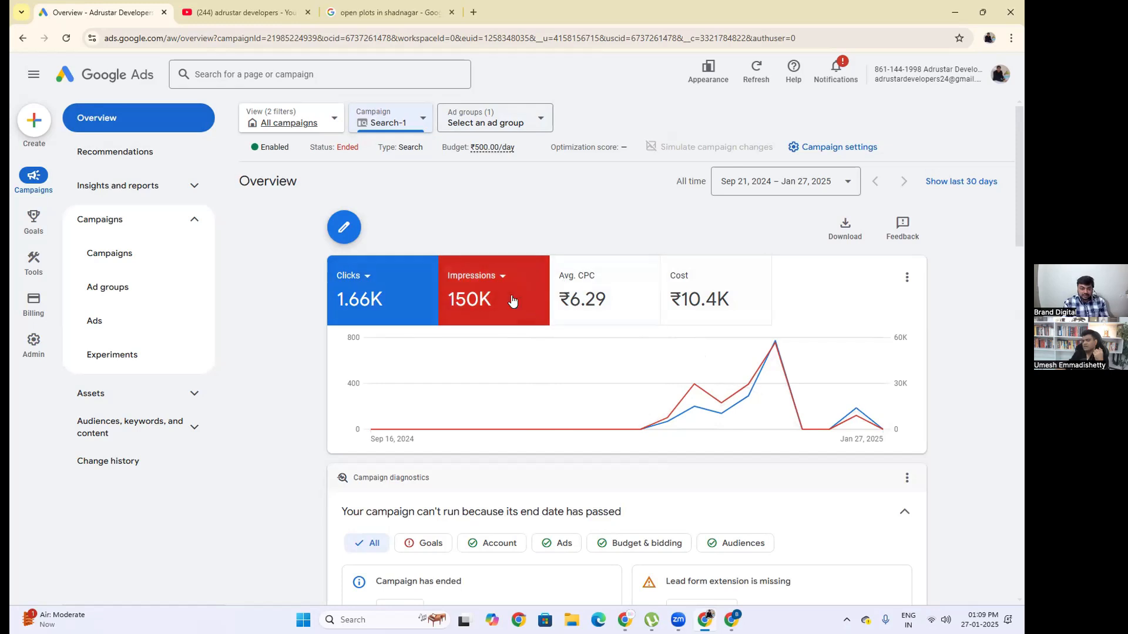
left_click(399, 123)
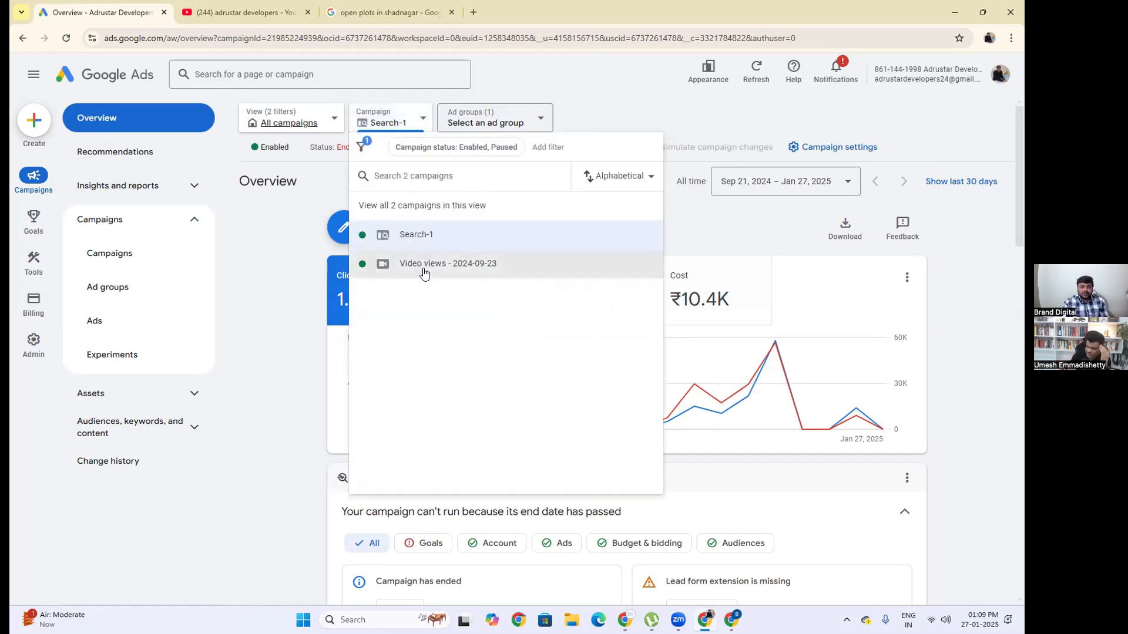
left_click(424, 264)
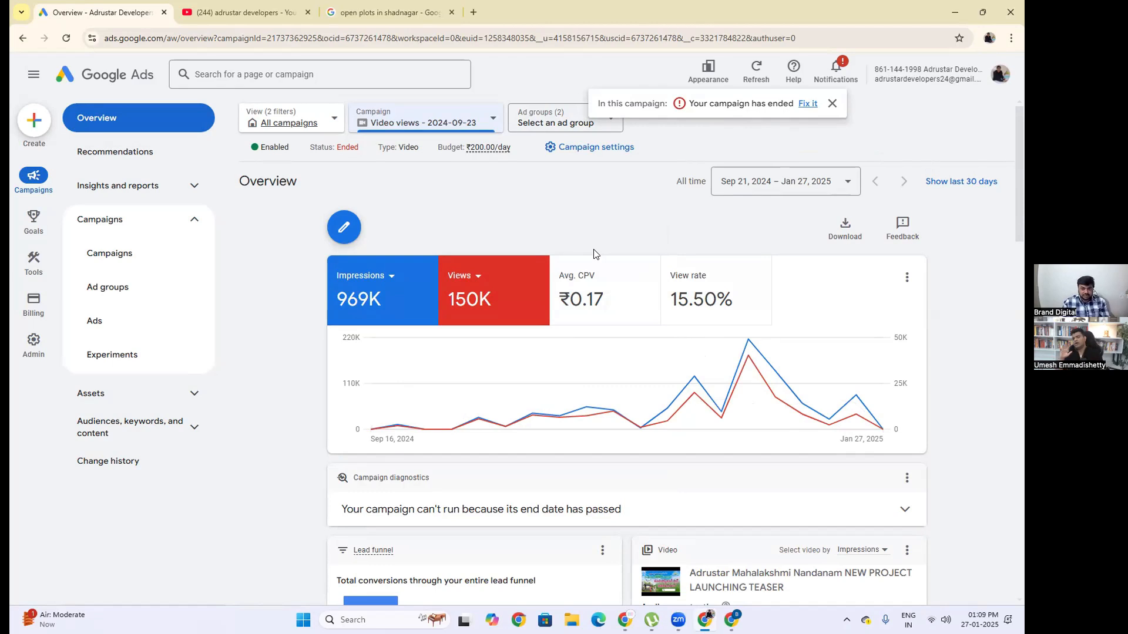
left_click(832, 103)
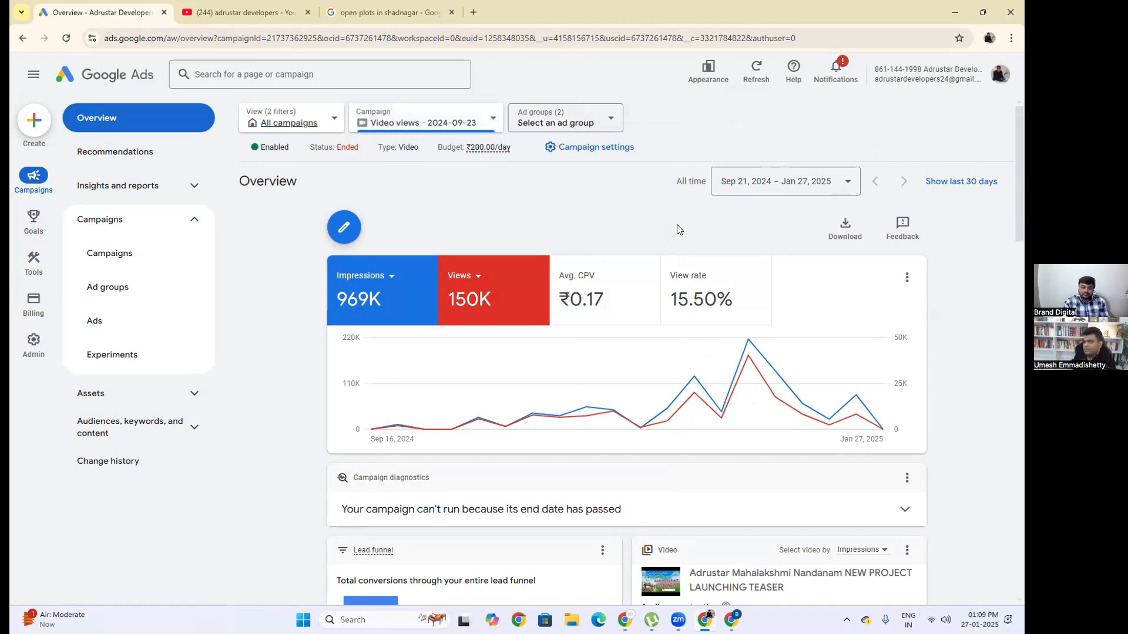